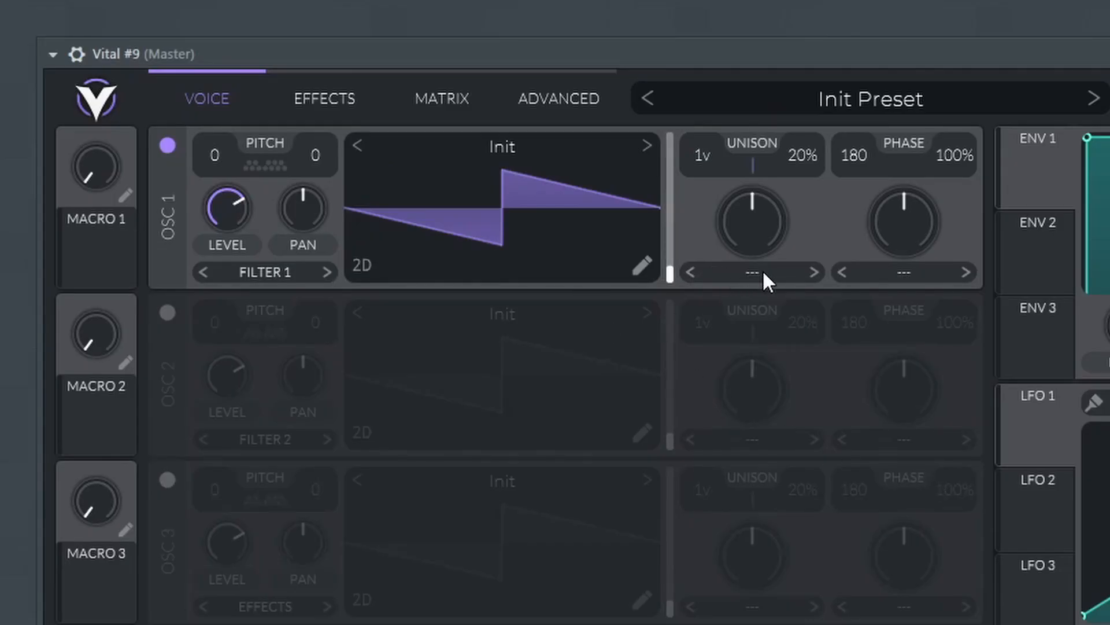
- Set OSC 1's spectral morph to Rand Amp and lower its amount to minimum
{"action": "left_click", "coordinate": [763, 273]}
{"action": "left_click", "coordinate": [795, 510]}
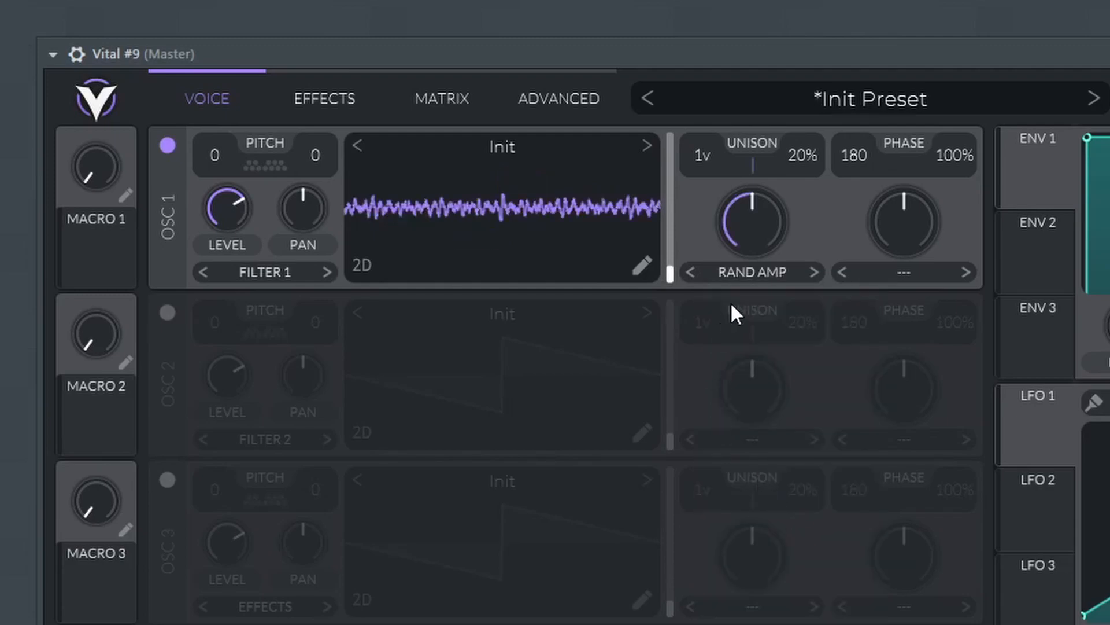
{"action": "left_click_drag", "start_coordinate": [772, 220], "coordinate": [704, 251]}
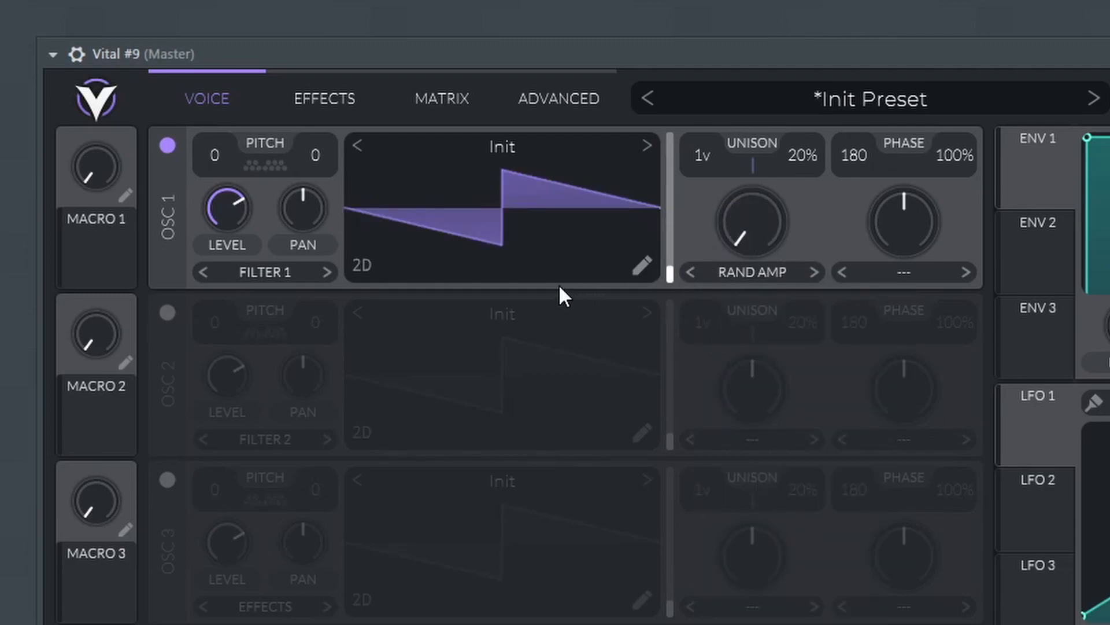
- Load the Pew Hits the Fan wavetable from the Tam LeTeet folder into OSC 1 and transpose it to -36
{"action": "left_click", "coordinate": [491, 148]}
{"action": "left_click", "coordinate": [769, 226]}
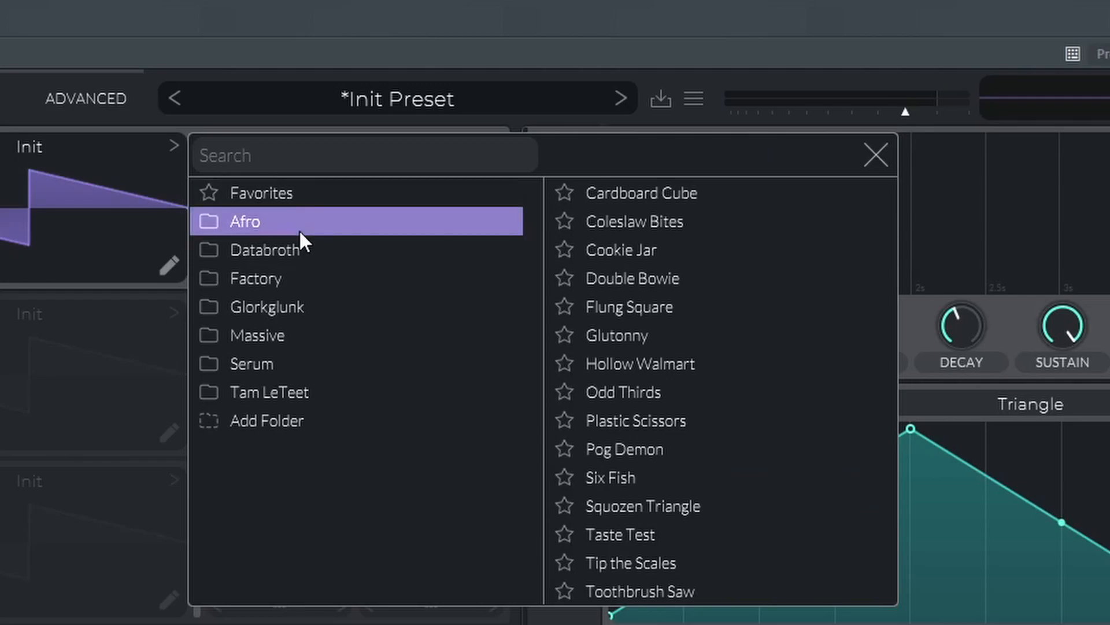
{"action": "left_click", "coordinate": [300, 252]}
{"action": "left_click", "coordinate": [291, 278]}
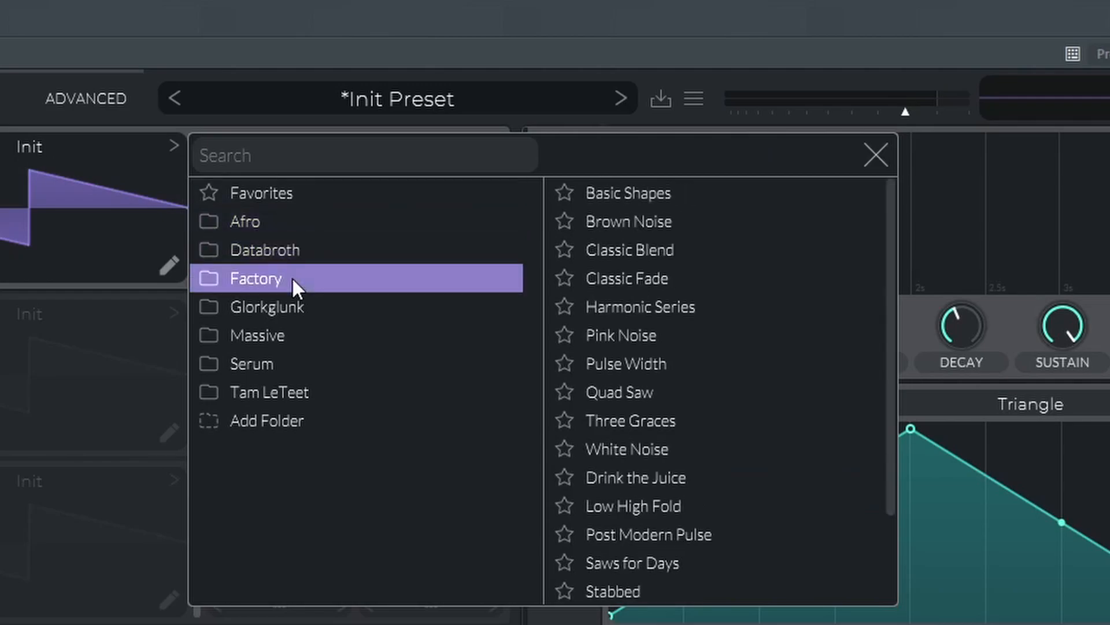
{"action": "left_click", "coordinate": [307, 308]}
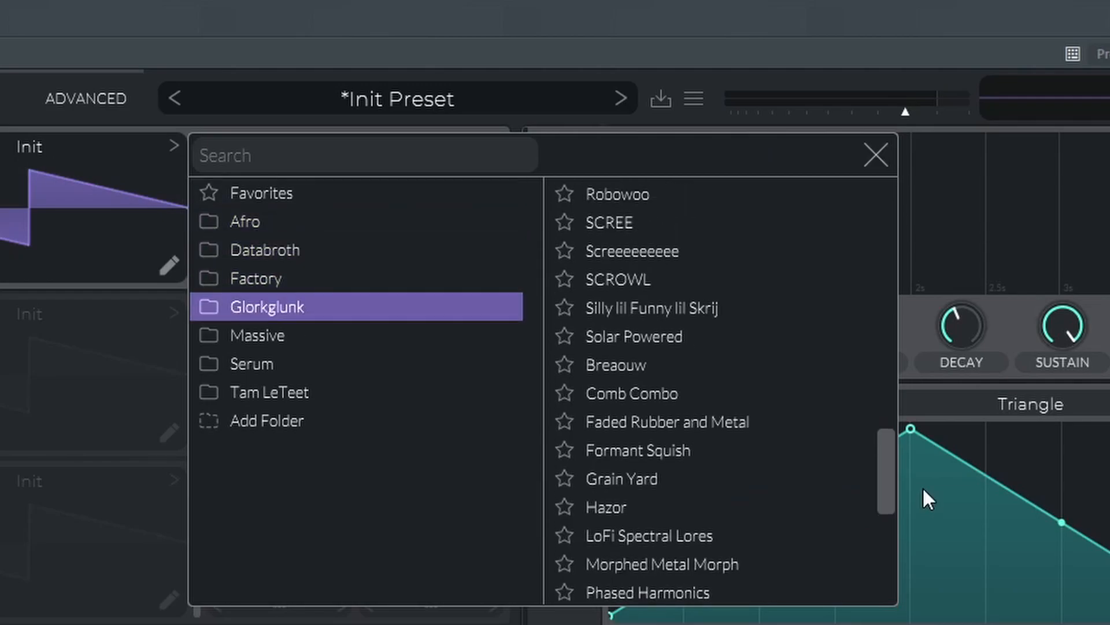
{"action": "left_click_drag", "start_coordinate": [922, 487], "coordinate": [918, 565]}
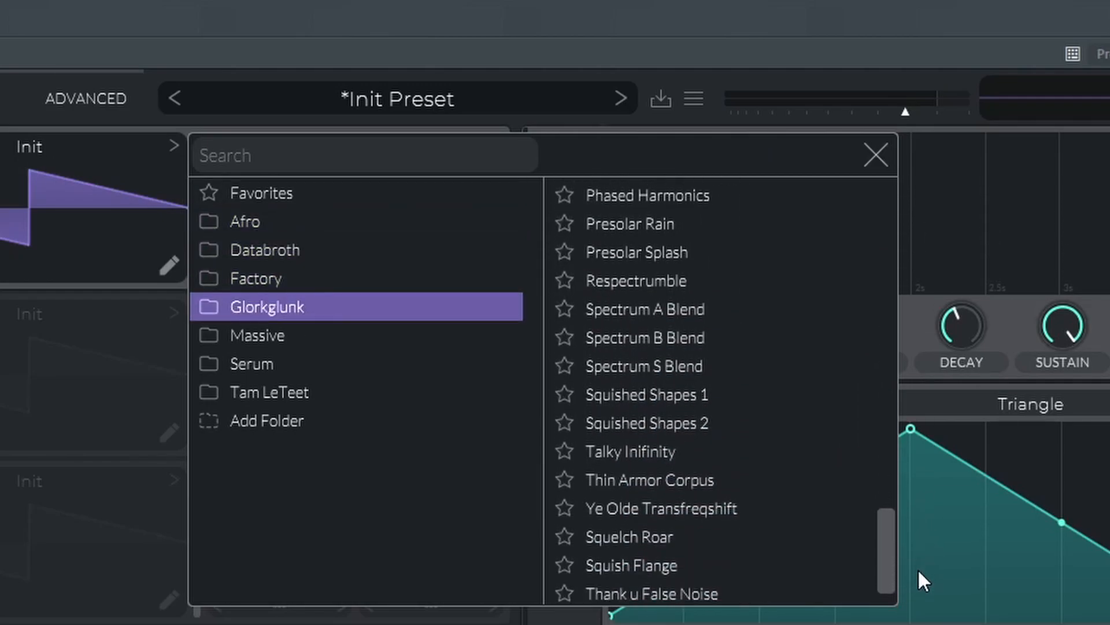
{"action": "left_click", "coordinate": [566, 380]}
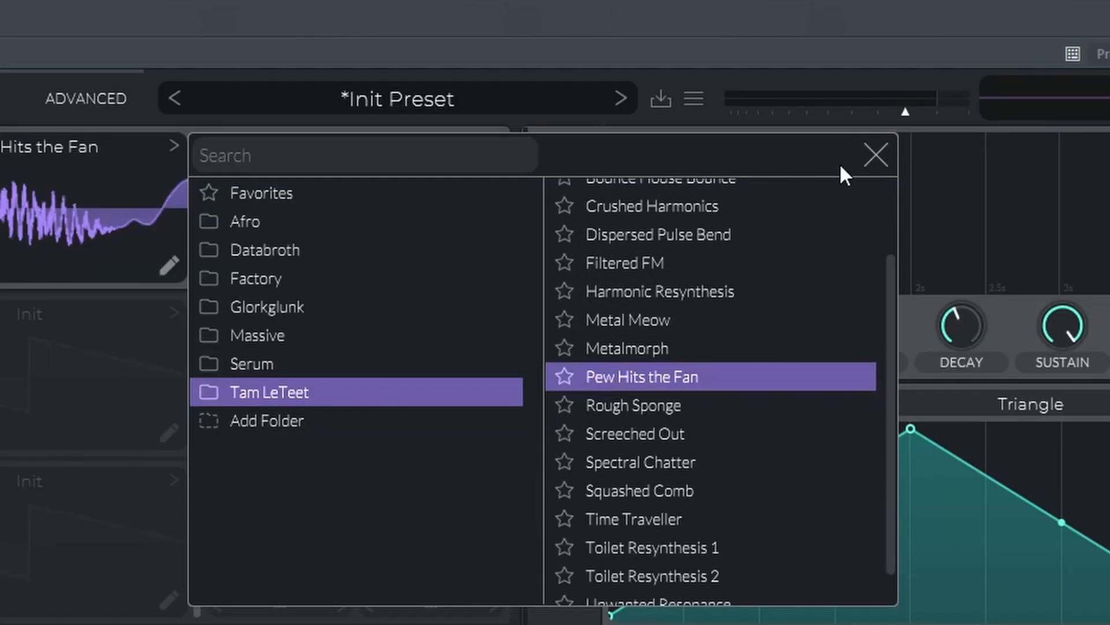
{"action": "left_click", "coordinate": [1077, 49]}
{"action": "left_click_drag", "start_coordinate": [258, 156], "coordinate": [263, 384]}
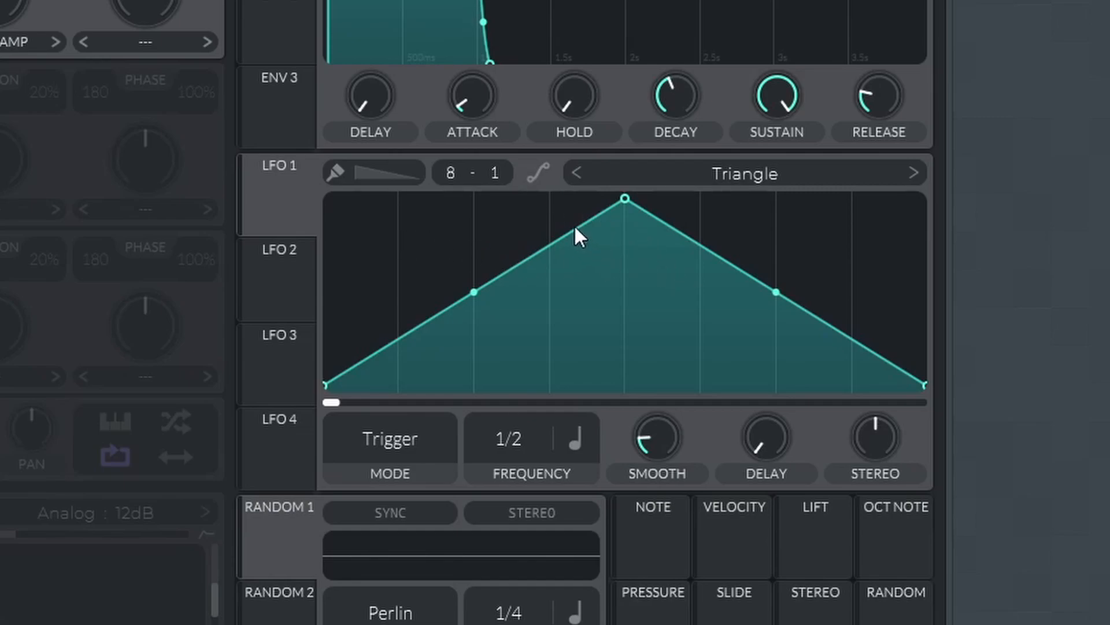
- Reshape LFO 1 into a full-height peak at the first grid line, falling in a concave curve to zero at the second
{"action": "left_click_drag", "start_coordinate": [625, 199], "coordinate": [409, 158]}
{"action": "double_click", "coordinate": [474, 384]}
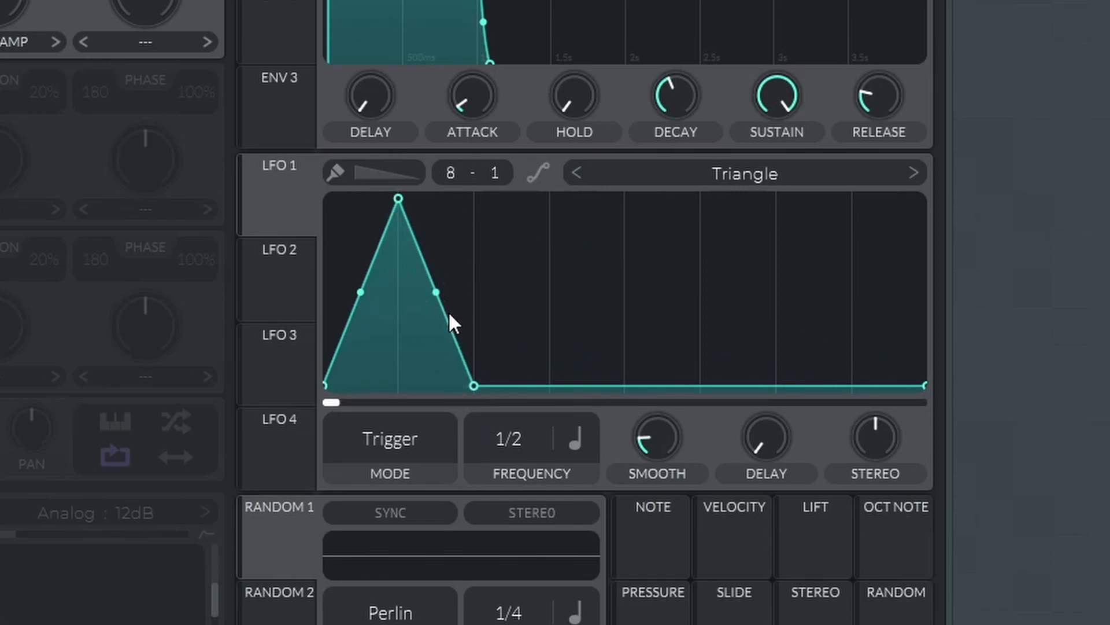
{"action": "left_click_drag", "start_coordinate": [433, 293], "coordinate": [408, 351]}
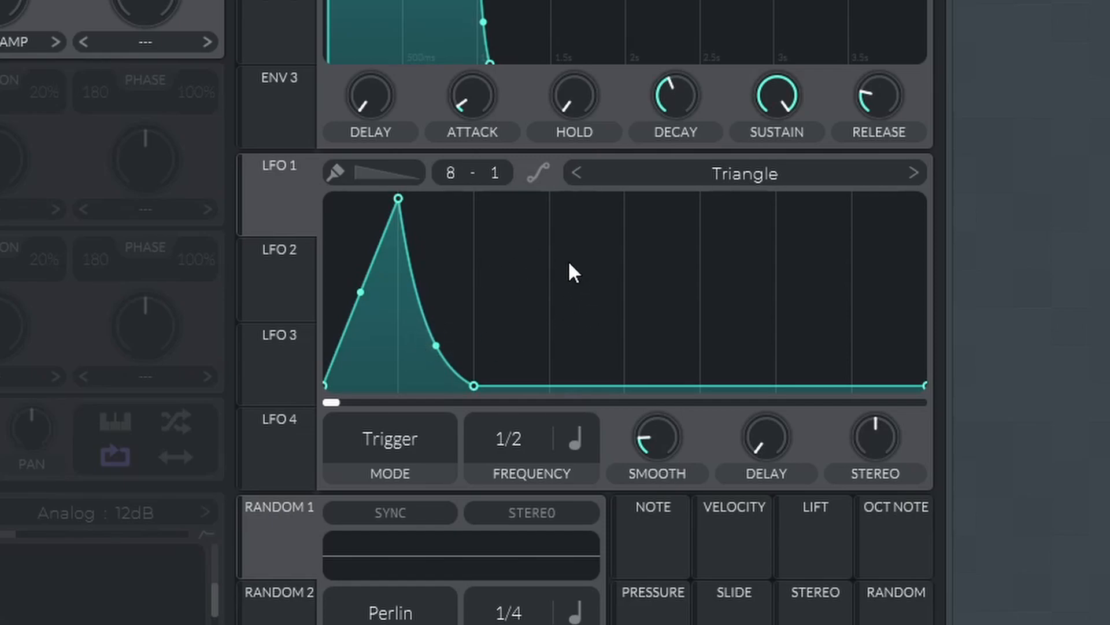
- Add a lower second peak to LFO 1 just before the third grid line, curving down to zero at the fourth
{"action": "double_click", "coordinate": [551, 248]}
{"action": "double_click", "coordinate": [625, 353]}
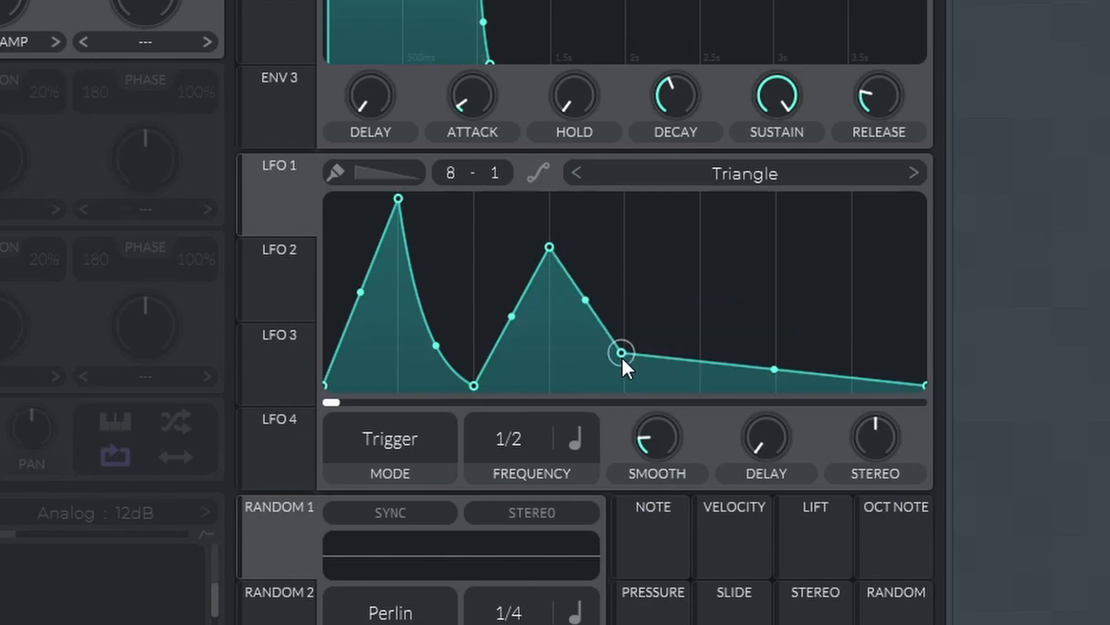
{"action": "left_click_drag", "start_coordinate": [623, 353], "coordinate": [626, 396]}
{"action": "left_click_drag", "start_coordinate": [548, 248], "coordinate": [548, 260]}
{"action": "left_click_drag", "start_coordinate": [587, 335], "coordinate": [565, 376]}
{"action": "mouse_move", "coordinate": [548, 261]}
{"action": "left_mouse_down"}
{"action": "mouse_move", "coordinate": [514, 265]}
{"action": "mouse_move", "coordinate": [533, 261]}
{"action": "mouse_move", "coordinate": [534, 247]}
{"action": "left_mouse_up"}
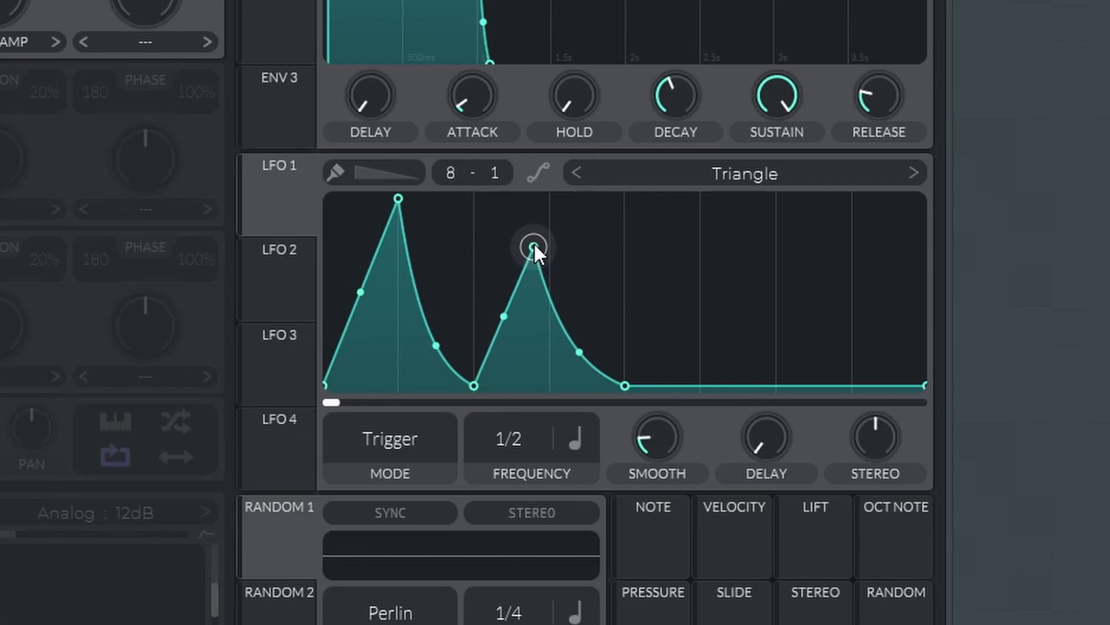
- Add a full-height third peak to LFO 1 at the fifth grid line, dropping to zero at the sixth
{"action": "double_click", "coordinate": [704, 252]}
{"action": "left_click_drag", "start_coordinate": [705, 253], "coordinate": [690, 168]}
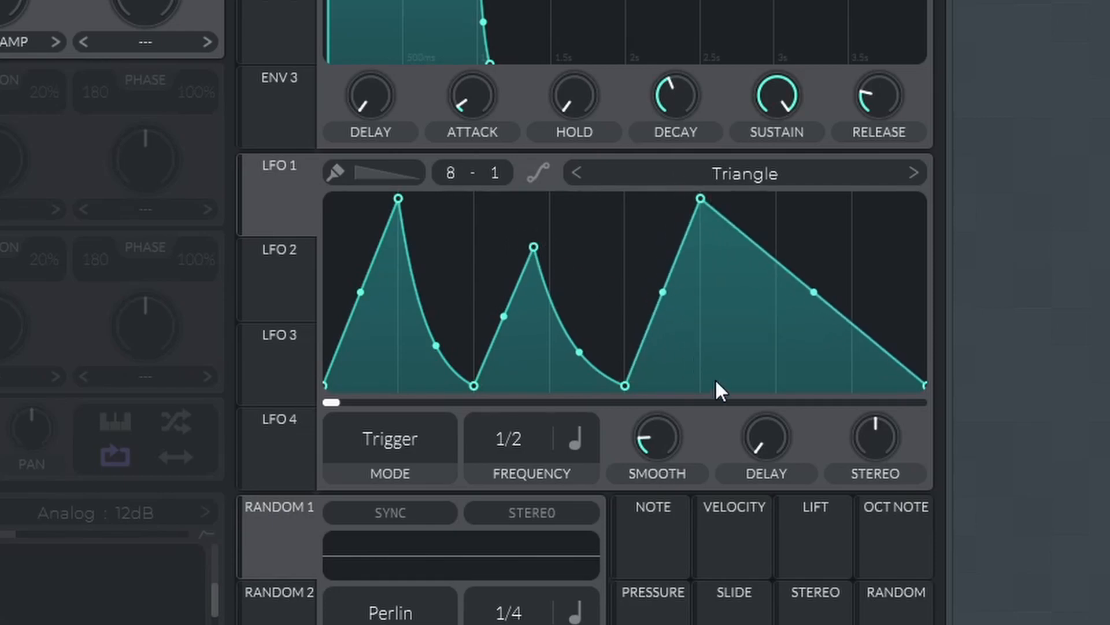
{"action": "double_click", "coordinate": [775, 355]}
{"action": "left_click_drag", "start_coordinate": [775, 355], "coordinate": [779, 404]}
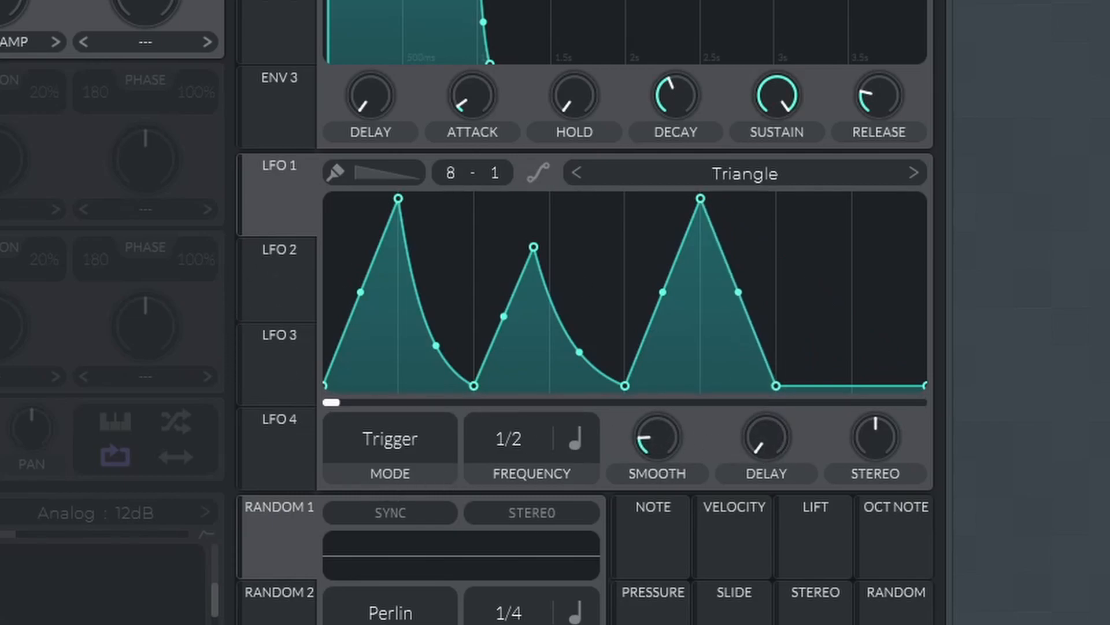
- Shape LFO 2 into a full rising ramp at 1/4 frequency and route it to OSC 1's wavetable position
{"action": "left_click", "coordinate": [263, 277]}
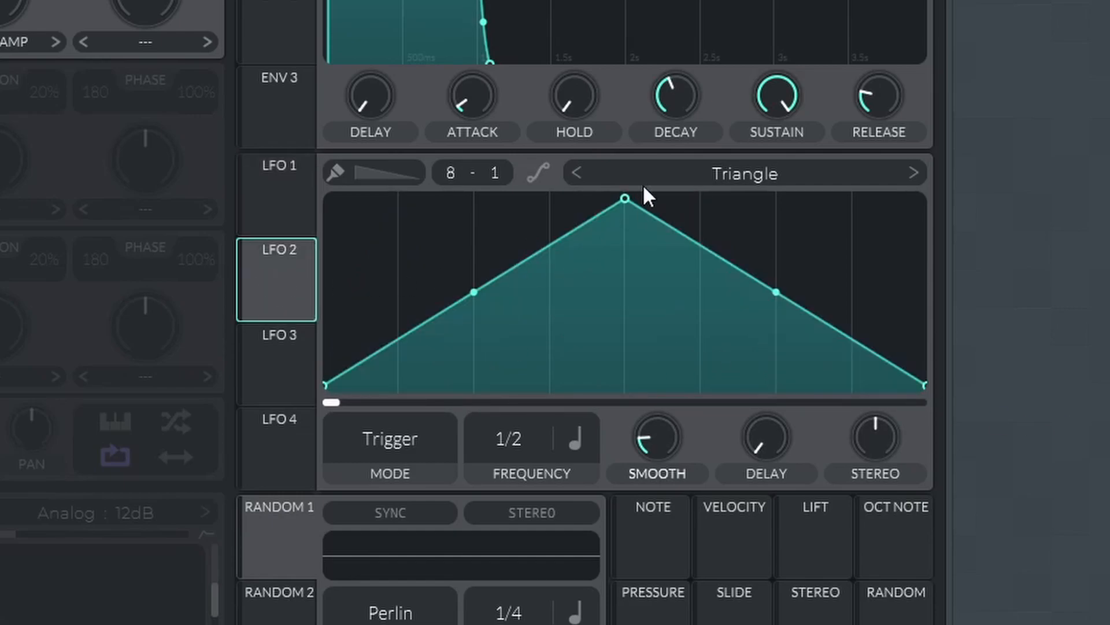
{"action": "left_click_drag", "start_coordinate": [625, 200], "coordinate": [960, 124]}
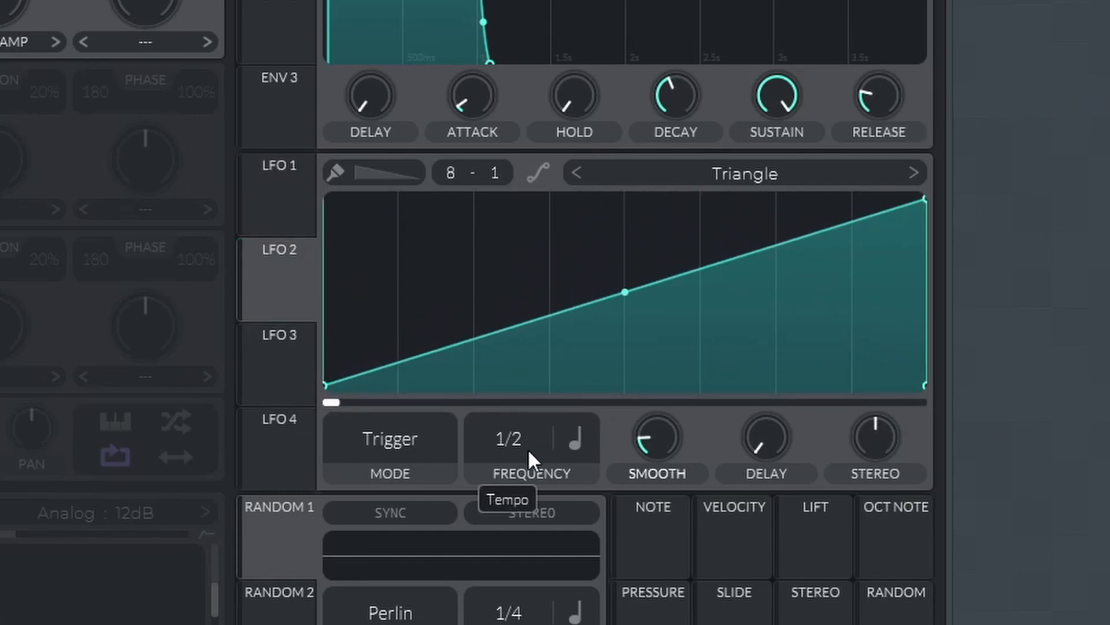
{"action": "mouse_move", "coordinate": [299, 319]}
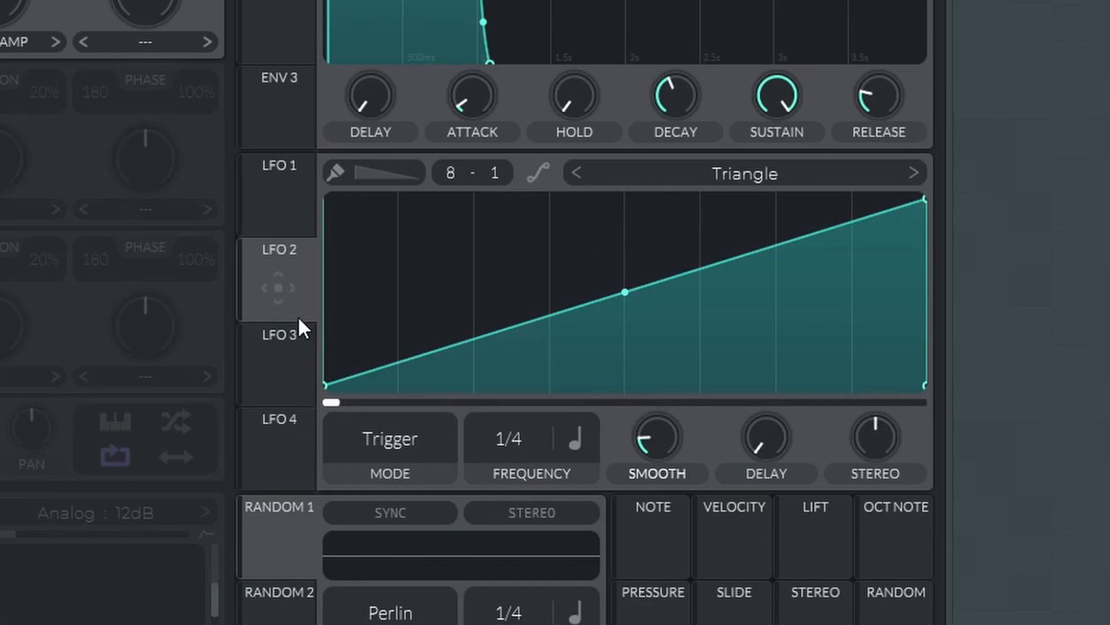
{"action": "left_click_drag", "start_coordinate": [297, 256], "coordinate": [0, 9]}
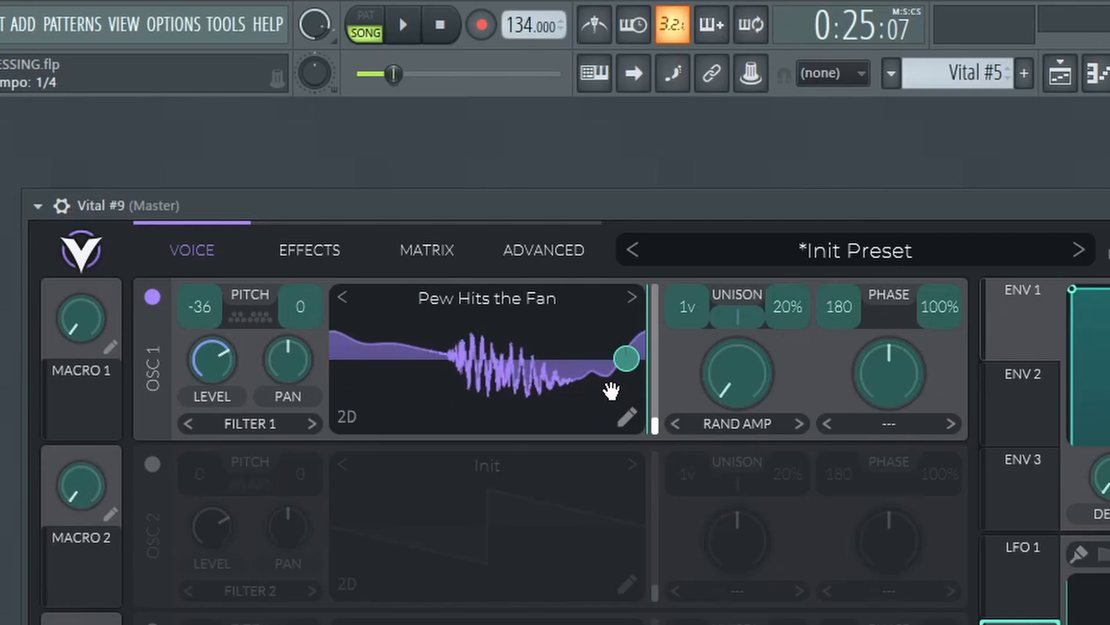
{"action": "left_click_drag", "start_coordinate": [611, 390], "coordinate": [612, 388]}
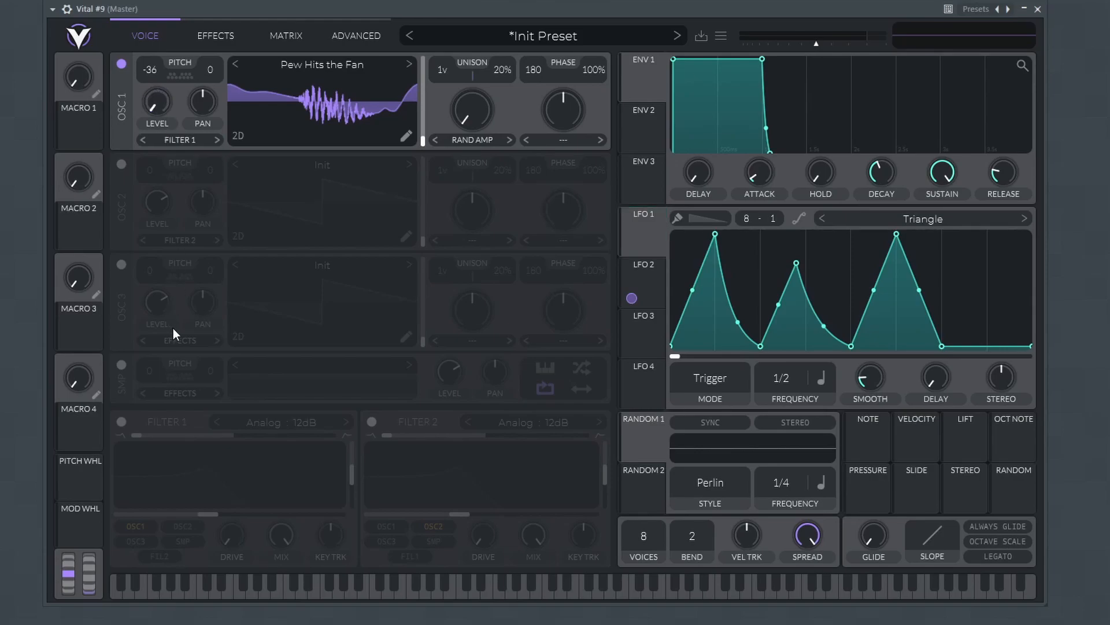
- Set OSC 1 to 3 unison voices and modulate its level and Rand Amp amount with LFO 1
{"action": "left_click_drag", "start_coordinate": [642, 236], "coordinate": [154, 115]}
{"action": "left_click_drag", "start_coordinate": [653, 239], "coordinate": [471, 154]}
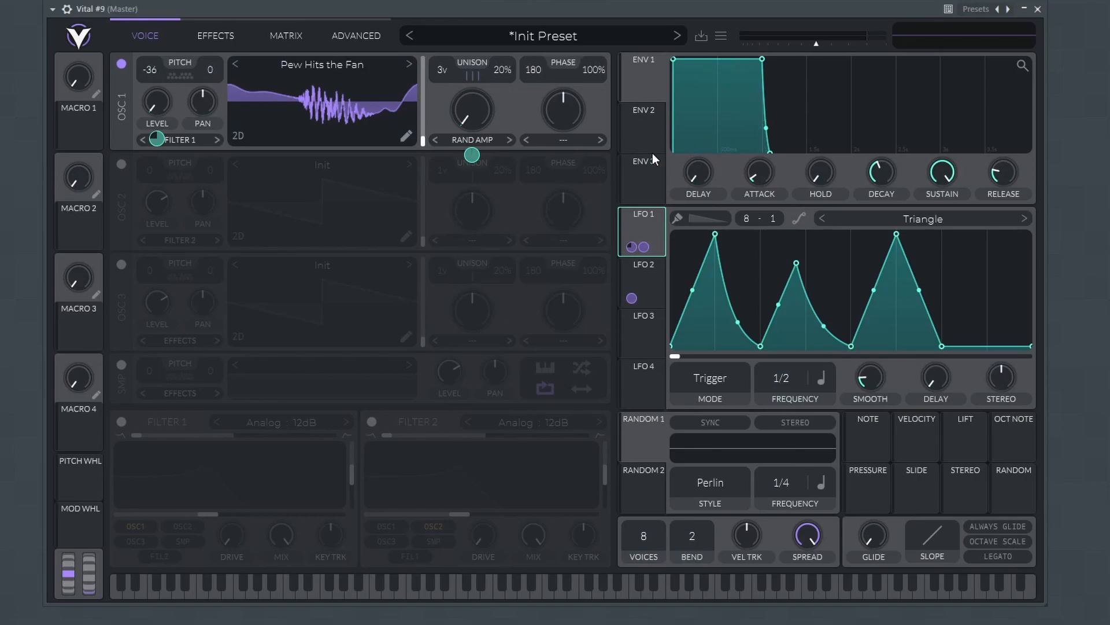
{"action": "left_click_drag", "start_coordinate": [475, 155], "coordinate": [475, 188]}
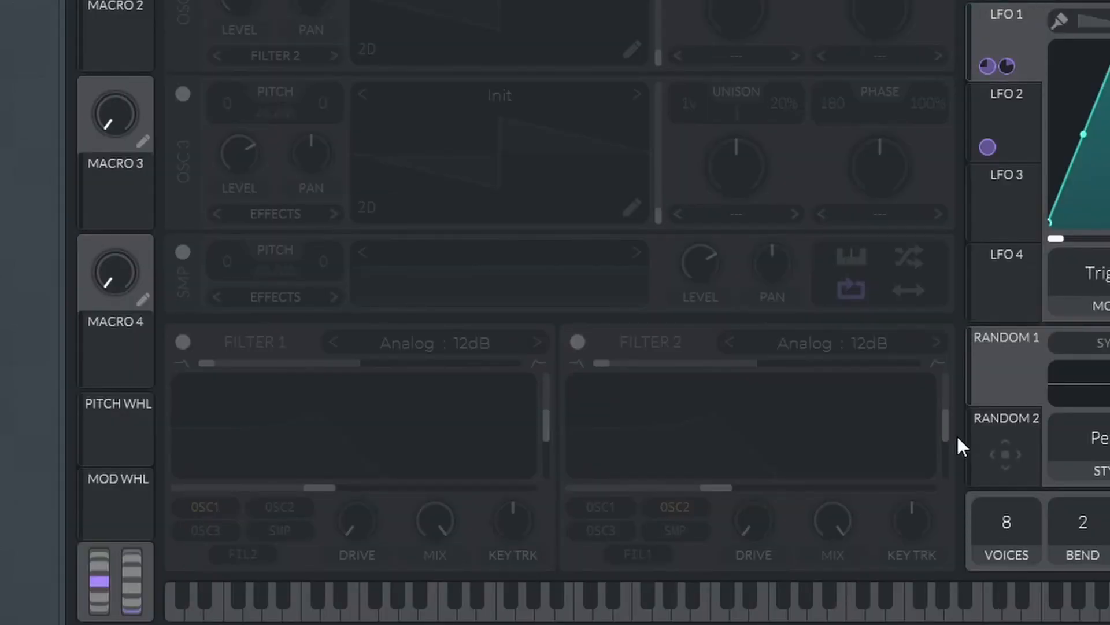
- Enable Filter 1 and set its type to Analog B/P/N
{"action": "left_click", "coordinate": [184, 341]}
{"action": "left_click", "coordinate": [466, 344]}
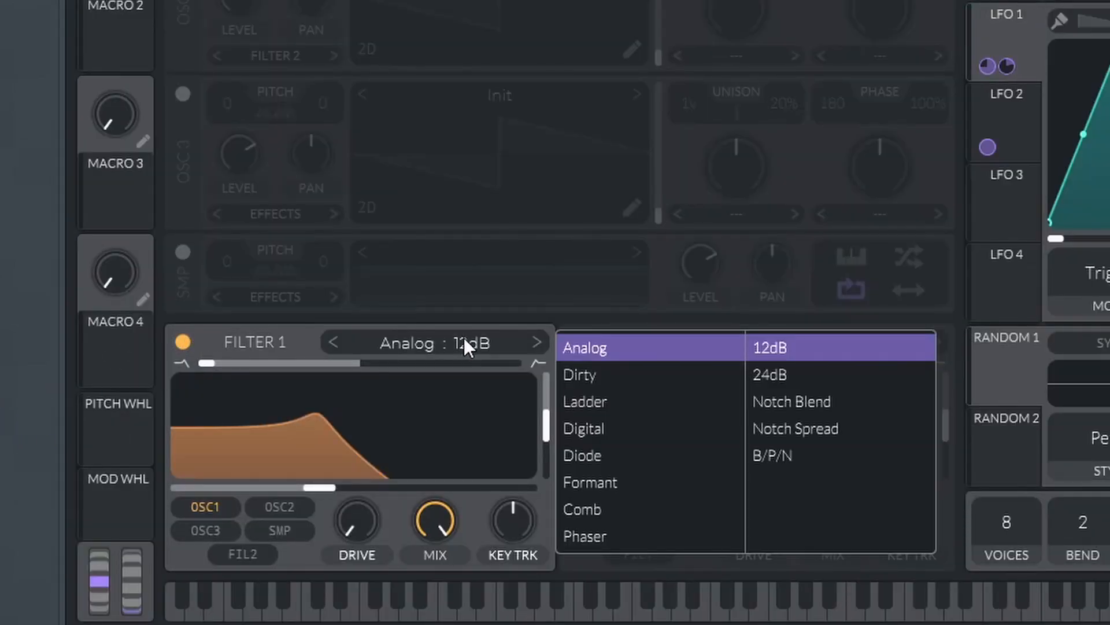
{"action": "left_click", "coordinate": [788, 457]}
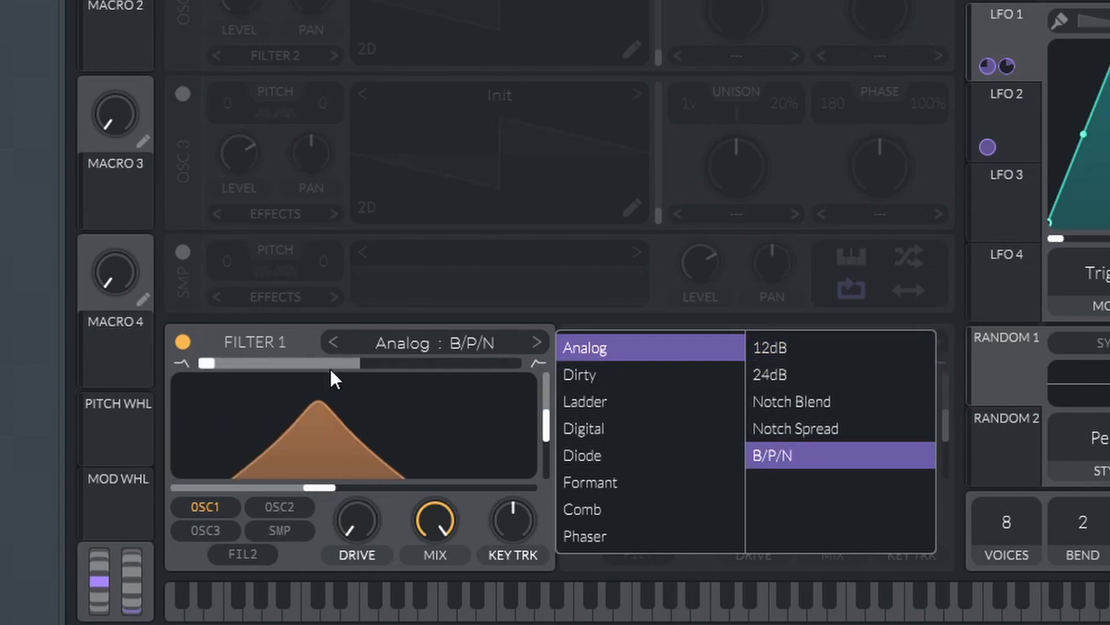
- Lower Filter 1's resonance to minimum, reduce its cutoff and modulate the cutoff with LFO 1
{"action": "left_click_drag", "start_coordinate": [546, 434], "coordinate": [564, 531]}
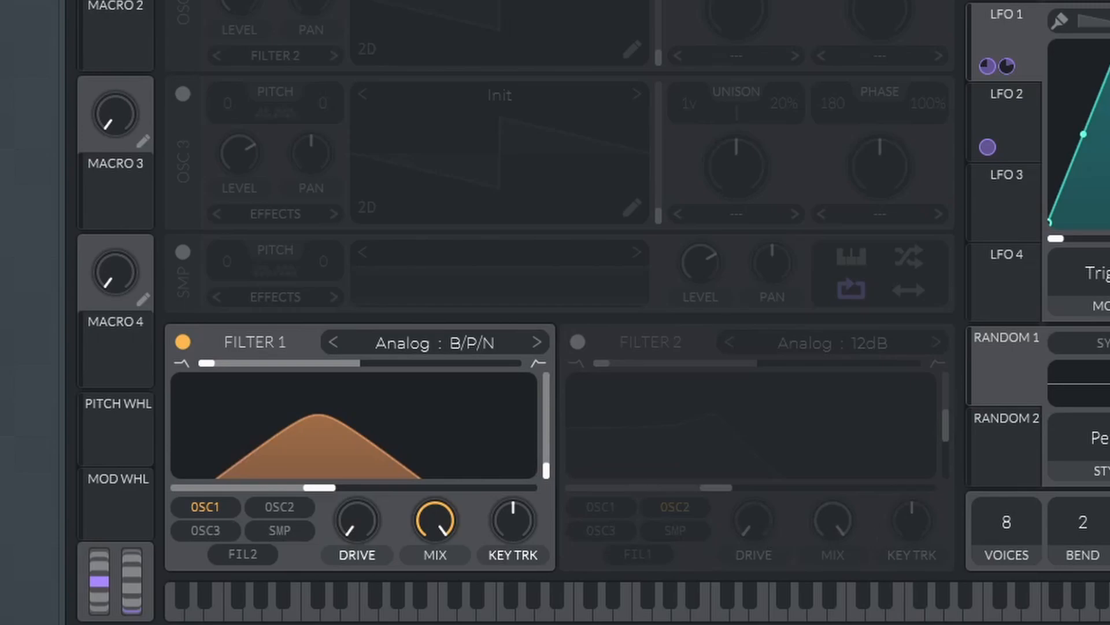
{"action": "left_click_drag", "start_coordinate": [345, 475], "coordinate": [237, 497]}
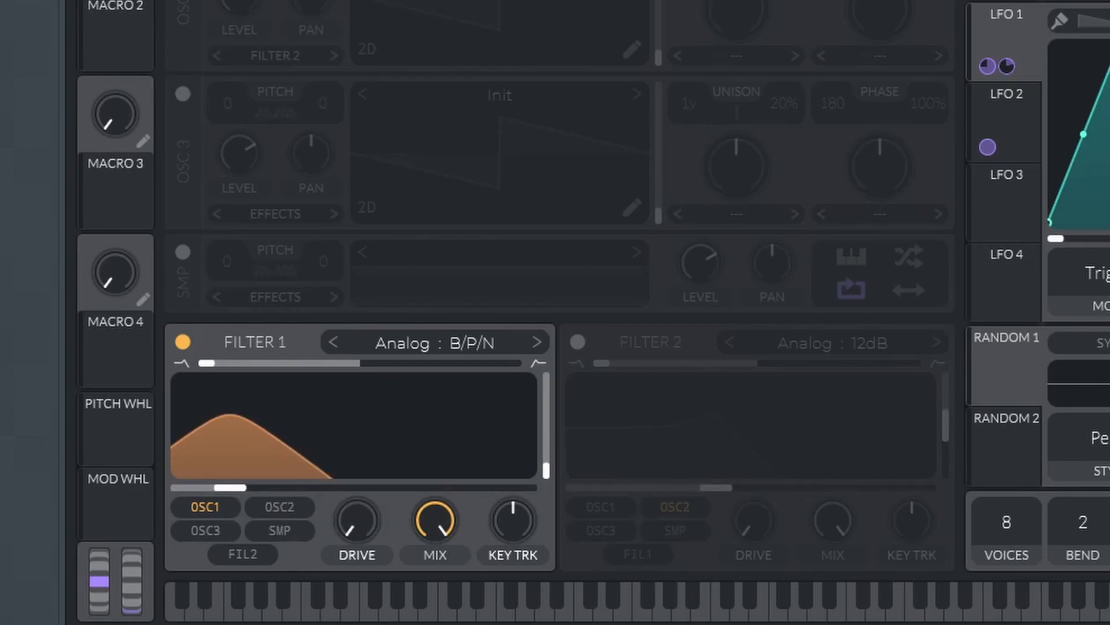
{"action": "left_click_drag", "start_coordinate": [1030, 44], "coordinate": [345, 462]}
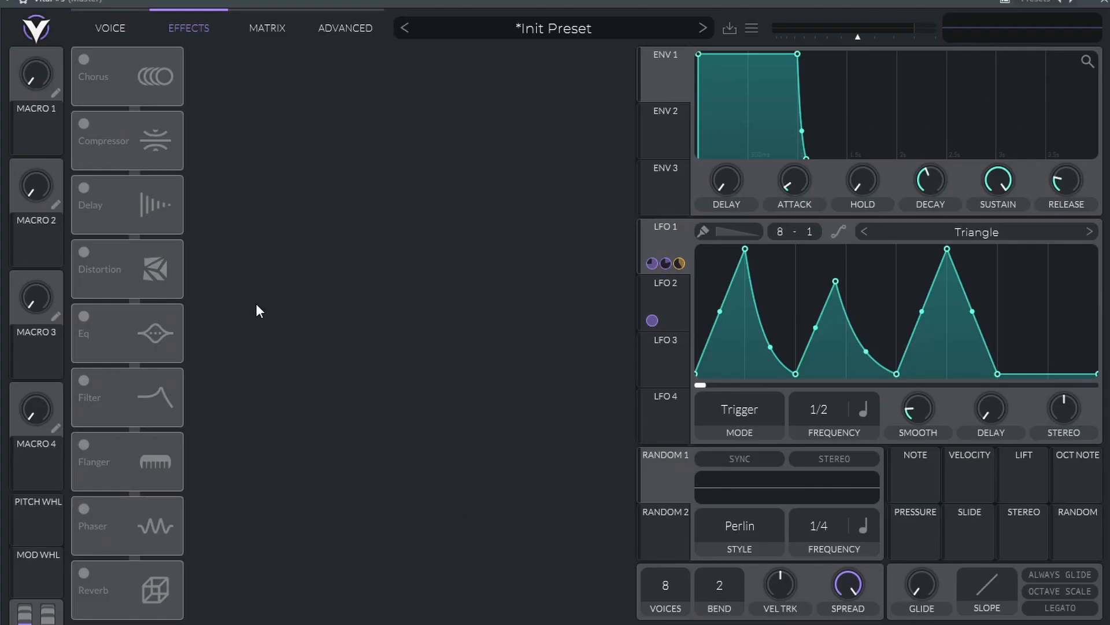
- Add Soft Clip distortion followed by a multiband compressor, and raise the compressor's upper threshold for the high band to maximum
{"action": "left_click", "coordinate": [85, 252]}
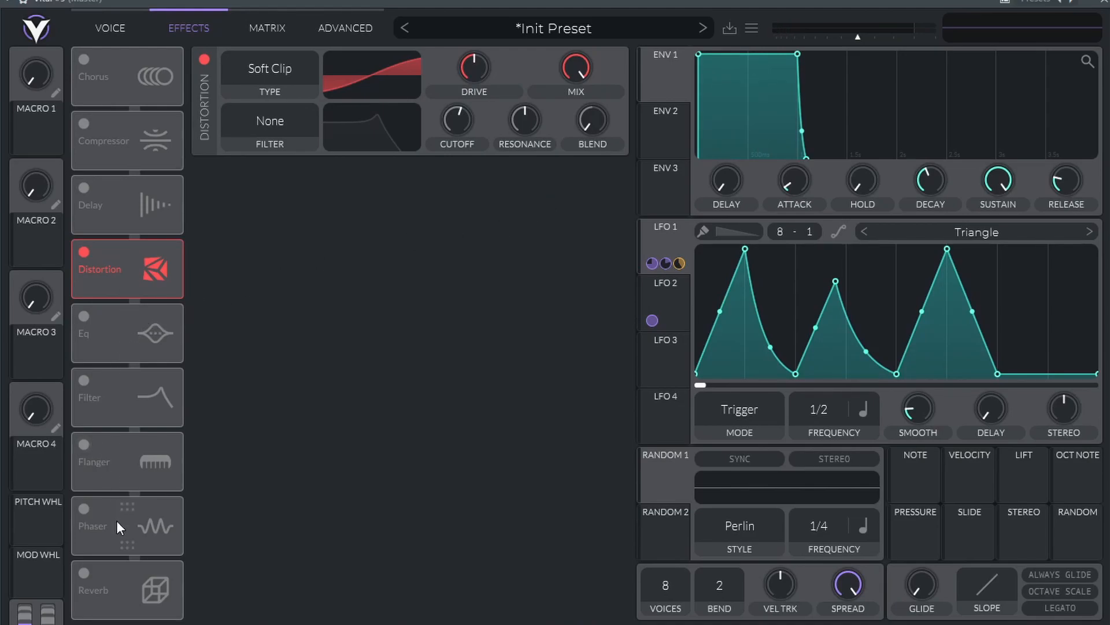
{"action": "left_click", "coordinate": [85, 124]}
{"action": "left_click_drag", "start_coordinate": [94, 127], "coordinate": [118, 272]}
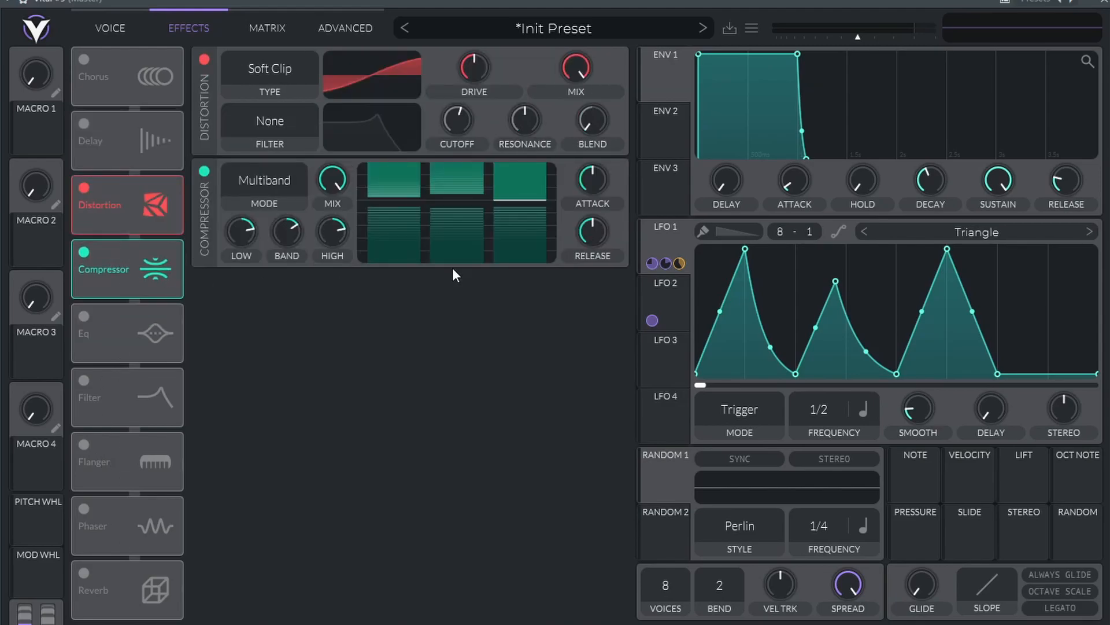
{"action": "left_click_drag", "start_coordinate": [523, 197], "coordinate": [540, 165]}
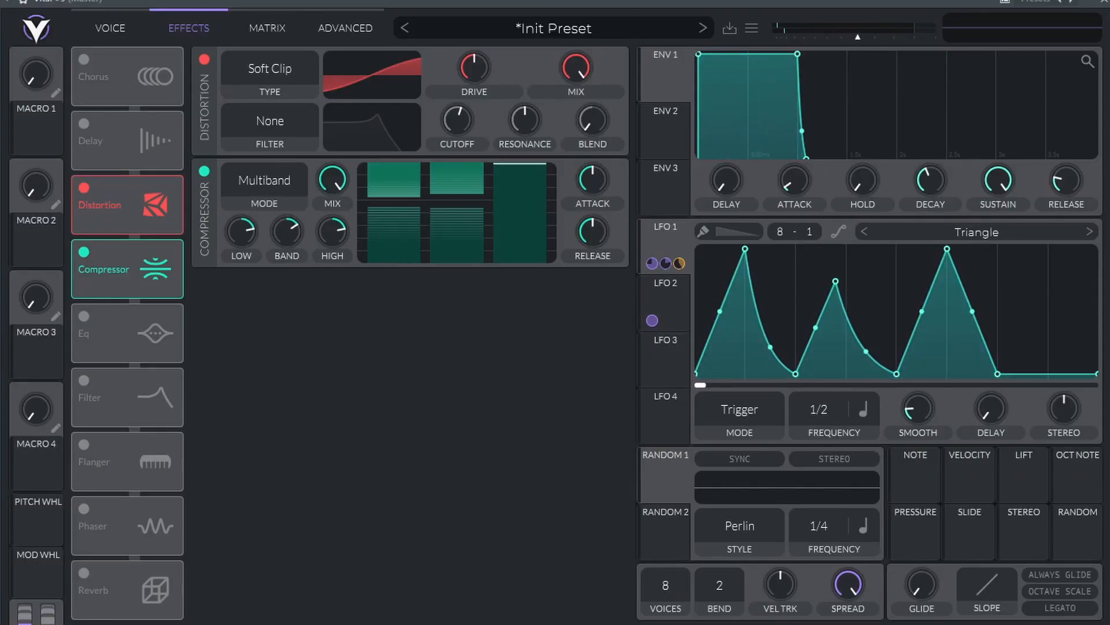
- Add an EQ with its low band as a high-pass, raising the gain slightly and lowering the cutoff to minimum
{"action": "left_click", "coordinate": [88, 339]}
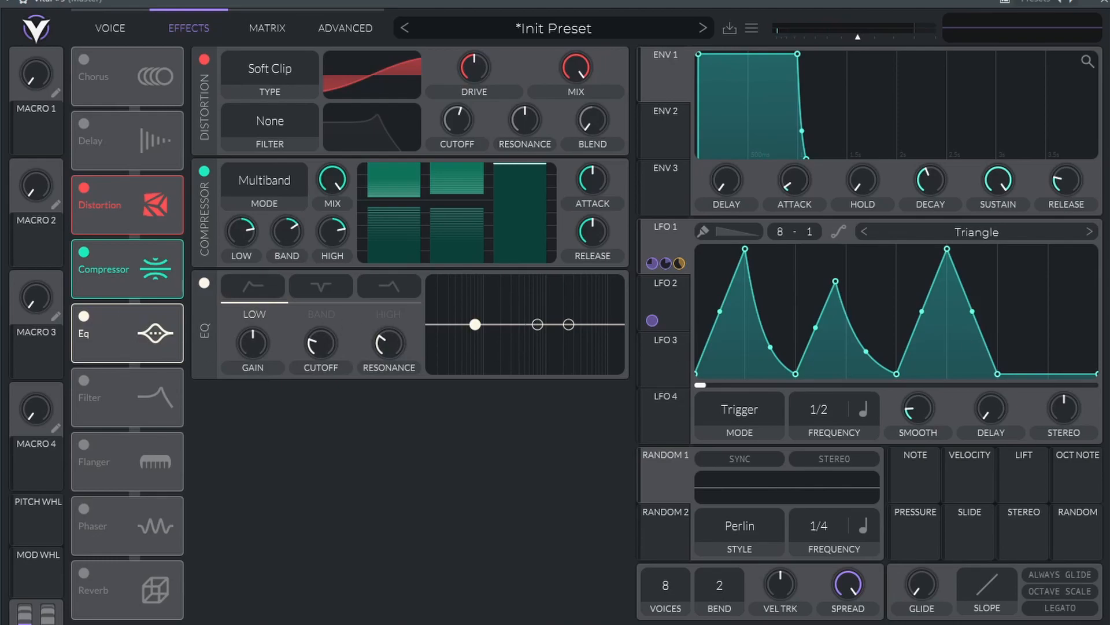
{"action": "left_click_drag", "start_coordinate": [251, 342], "coordinate": [258, 333]}
{"action": "left_click", "coordinate": [251, 287]}
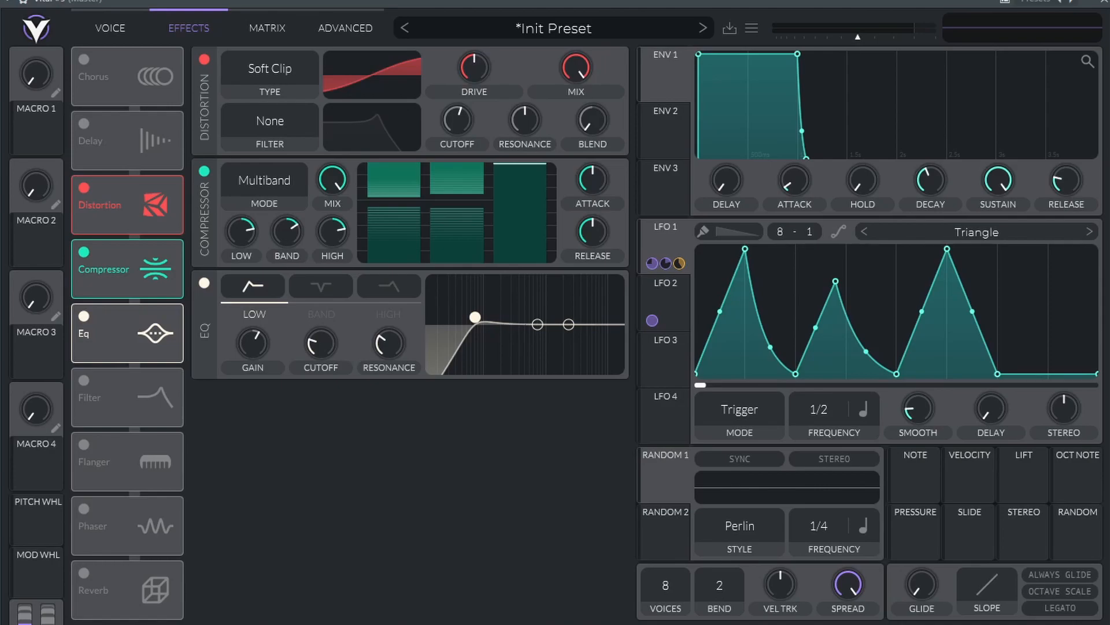
{"action": "left_click_drag", "start_coordinate": [307, 344], "coordinate": [295, 385]}
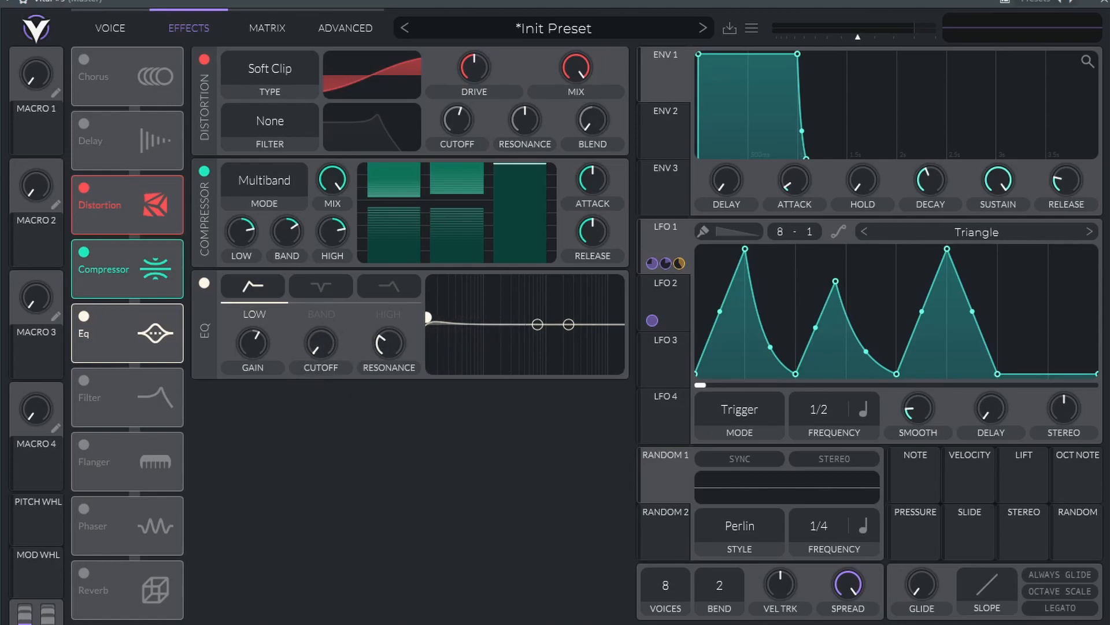
- Modulate the EQ low band's cutoff with LFO 1 by 35.20 and raise its resonance to about 36%
{"action": "left_click_drag", "start_coordinate": [652, 250], "coordinate": [321, 384]}
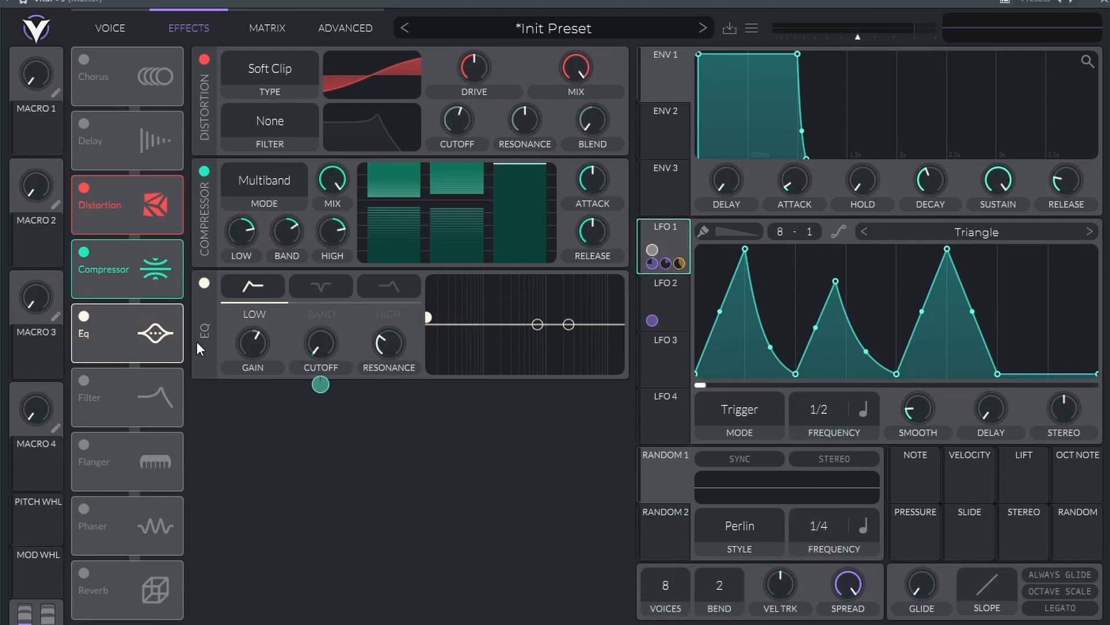
{"action": "mouse_move", "coordinate": [320, 384]}
{"action": "left_mouse_down"}
{"action": "mouse_move", "coordinate": [320, 399]}
{"action": "mouse_move", "coordinate": [321, 382]}
{"action": "left_mouse_up"}
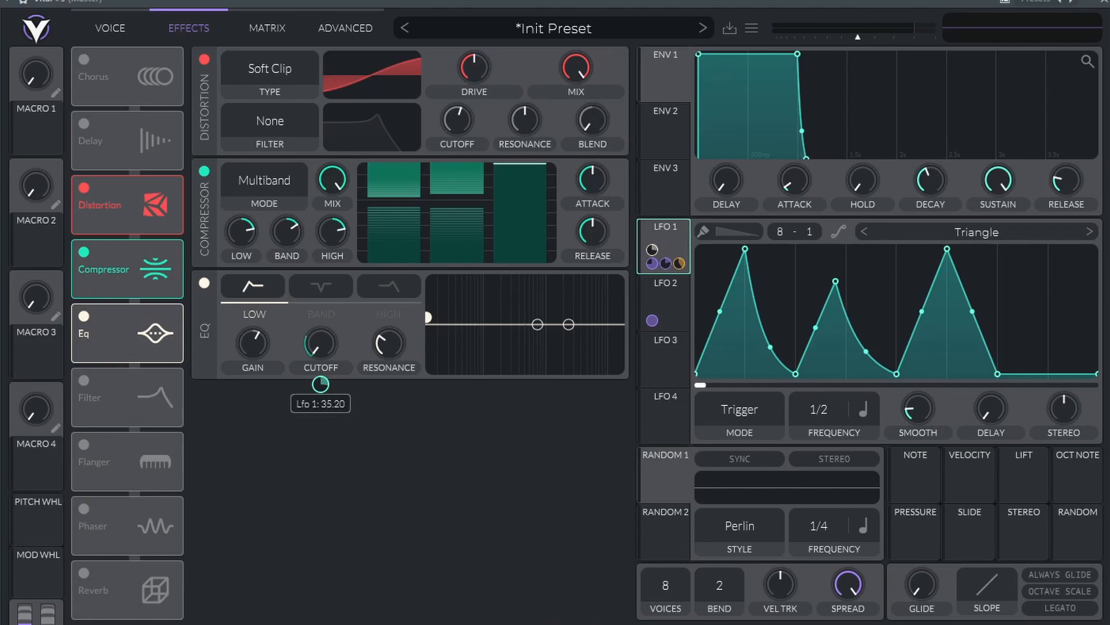
{"action": "left_click_drag", "start_coordinate": [389, 343], "coordinate": [408, 320]}
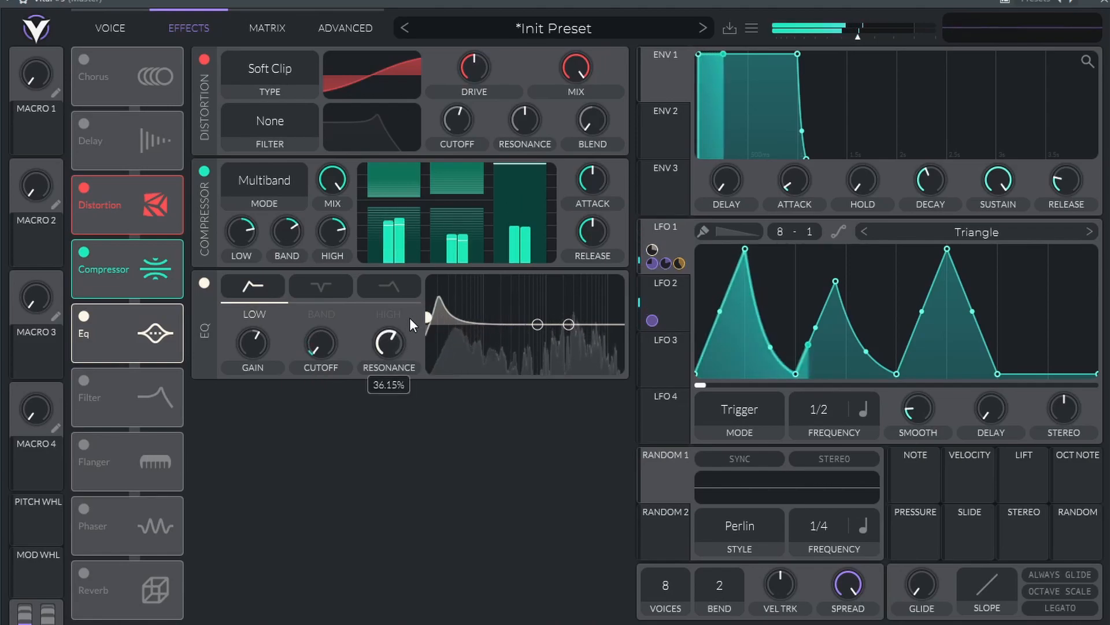
- Enable the EQ's middle band as a notch, lower its cutoff to about 618 Hz, and modulate that cutoff with LFO 1
{"action": "left_click", "coordinate": [321, 288]}
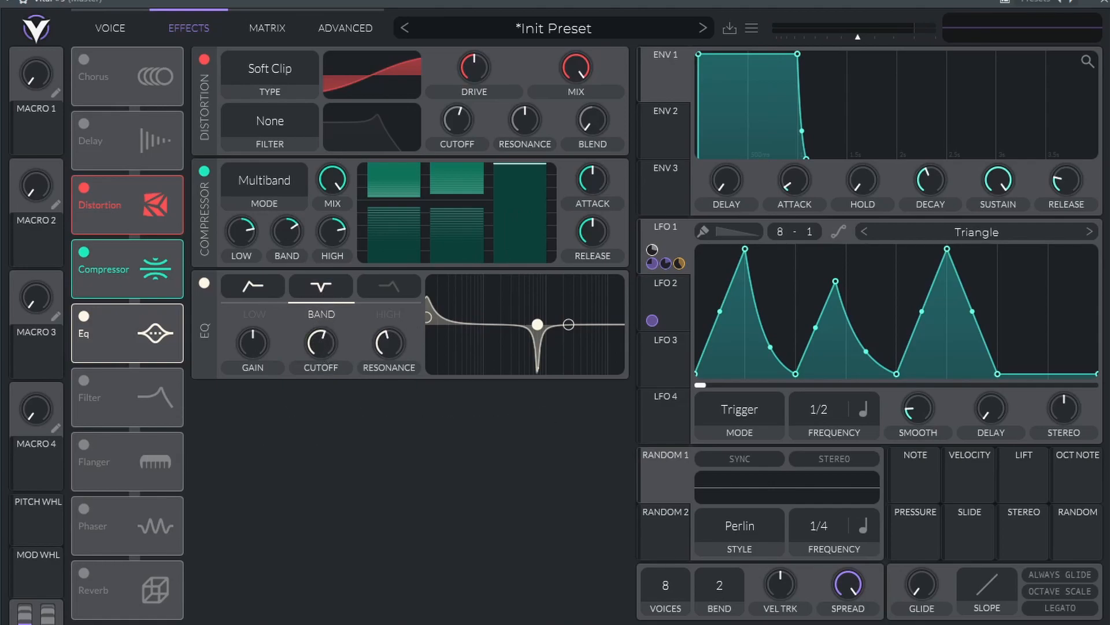
{"action": "left_click_drag", "start_coordinate": [325, 355], "coordinate": [324, 359]}
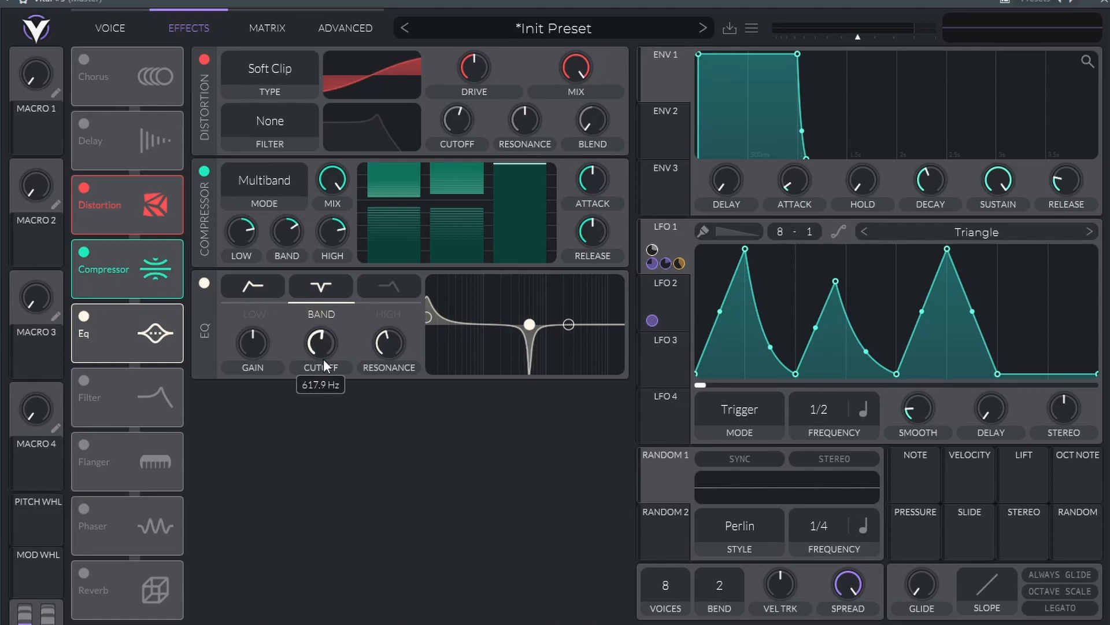
{"action": "left_click_drag", "start_coordinate": [627, 252], "coordinate": [320, 343]}
{"action": "mouse_move", "coordinate": [320, 384]}
{"action": "left_mouse_down"}
{"action": "mouse_move", "coordinate": [321, 407]}
{"action": "mouse_move", "coordinate": [320, 389]}
{"action": "left_mouse_up"}
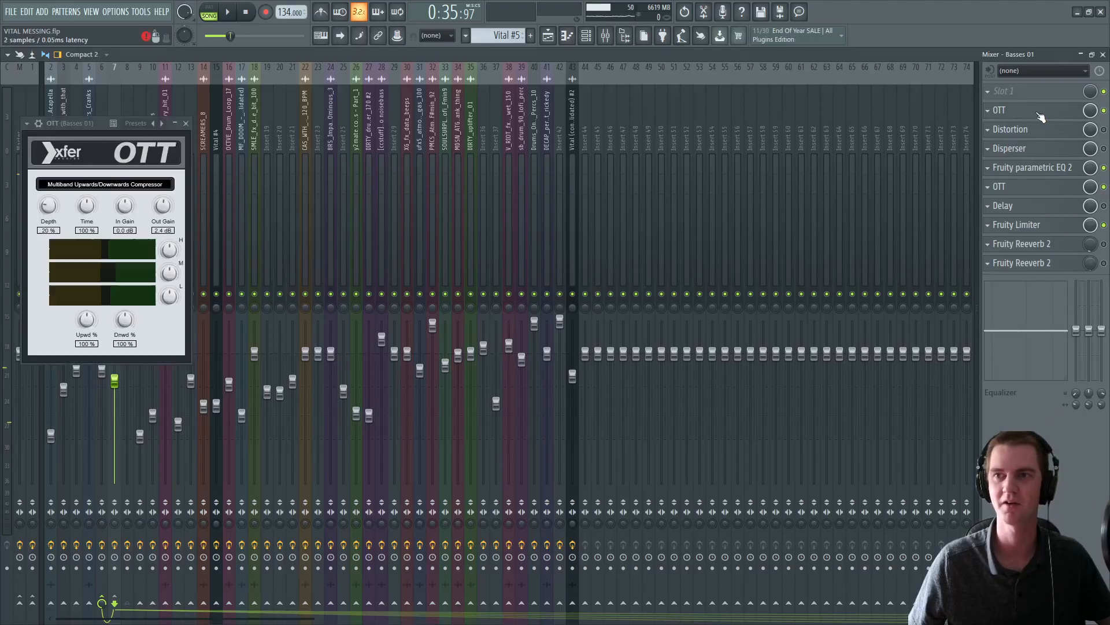
- Inspect the settings of both OTTs, Fruity Parametric EQ 2 and Fruity Limiter on the Basses 01 mixer track
{"action": "left_click", "coordinate": [1041, 112]}
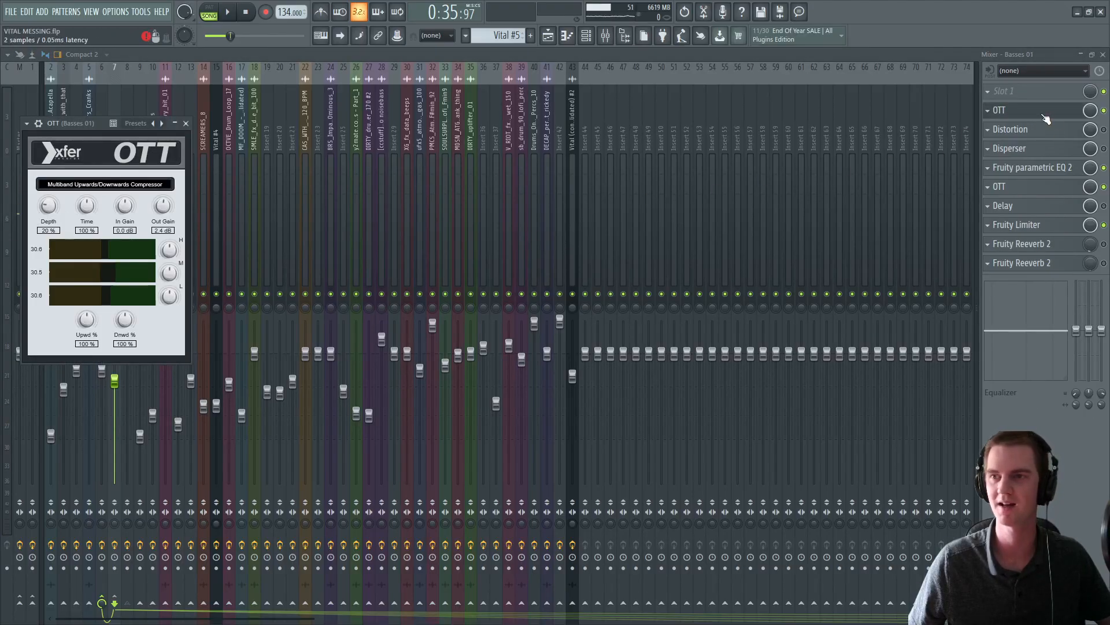
{"action": "left_click", "coordinate": [1044, 169]}
{"action": "left_click", "coordinate": [1044, 168]}
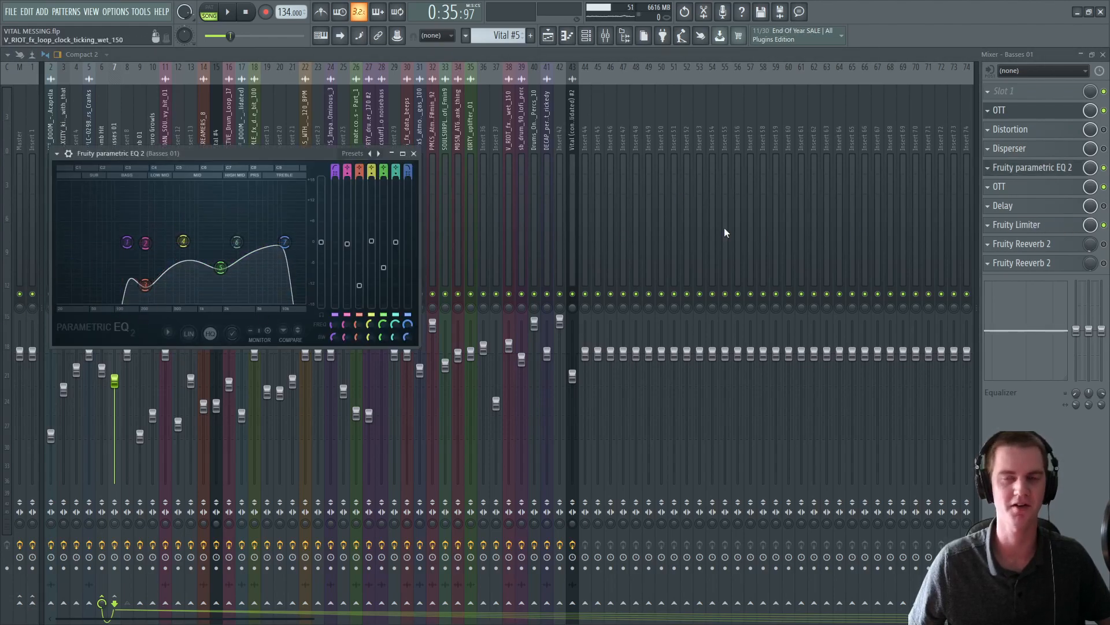
{"action": "left_click", "coordinate": [1017, 186]}
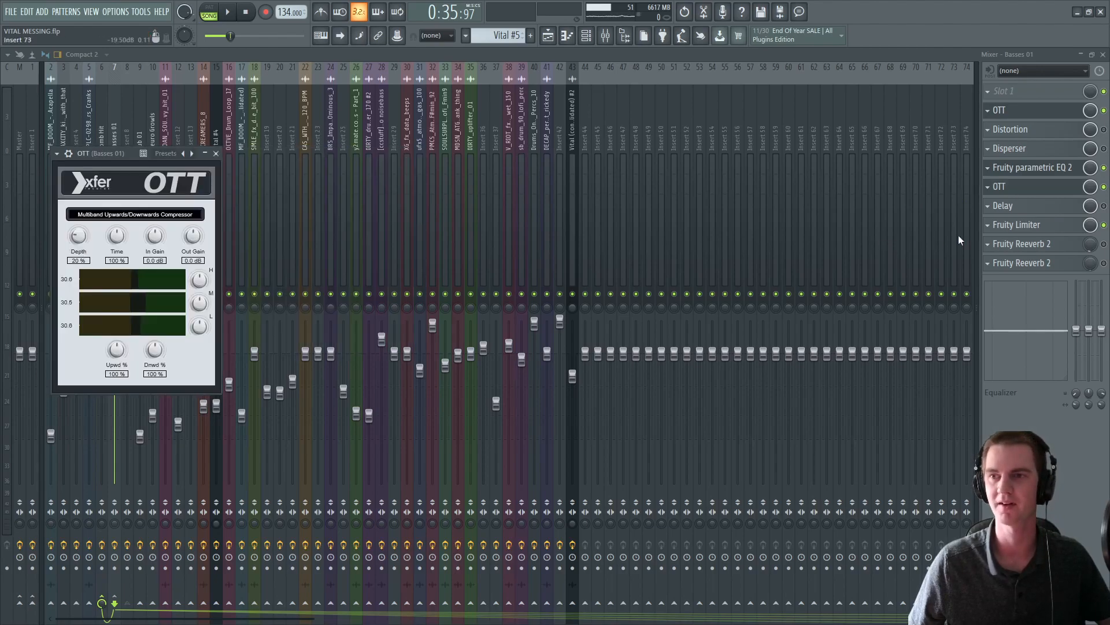
{"action": "left_click", "coordinate": [1040, 230]}
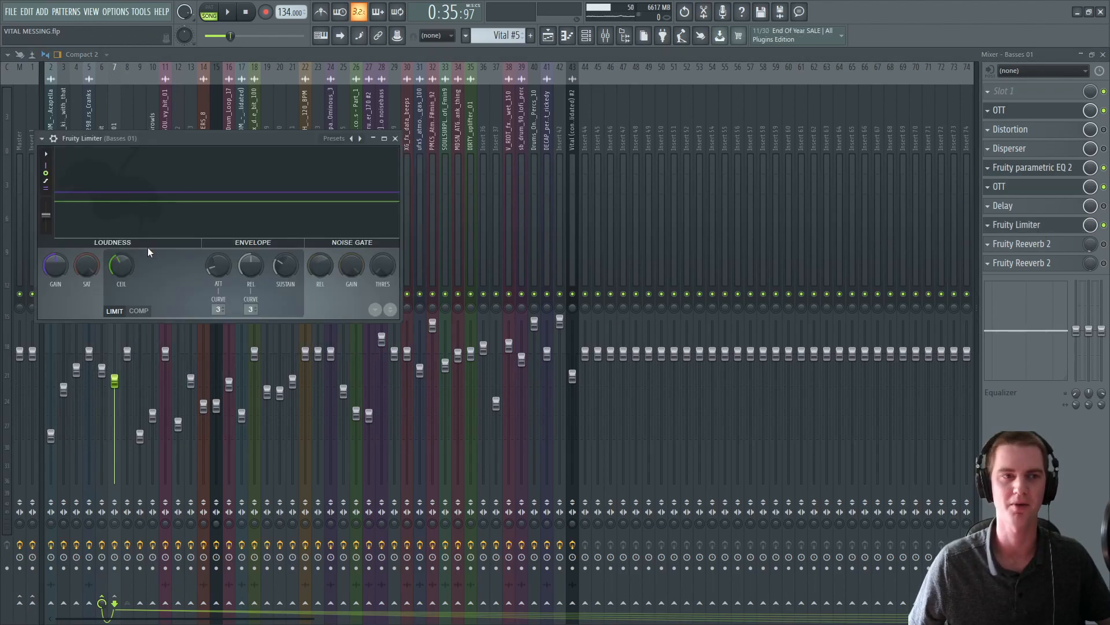
- Reopen the Vital #9 instrument from the channel rack and slightly raise oscillator 1's Rand Amp morph amount
{"action": "left_click", "coordinate": [548, 35]}
{"action": "left_click", "coordinate": [585, 36]}
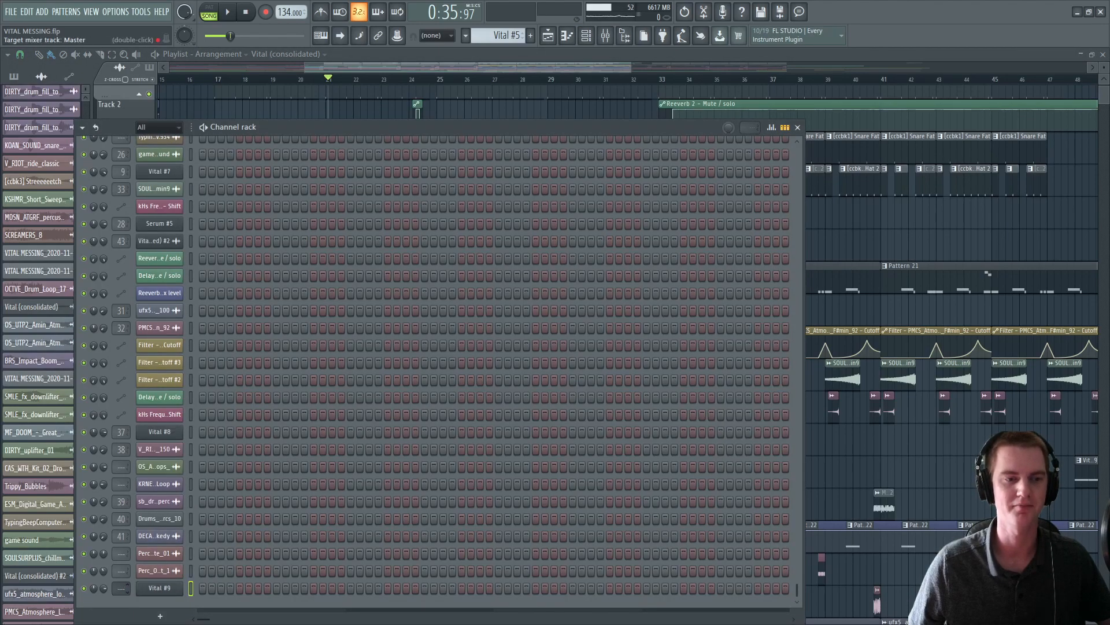
{"action": "left_click", "coordinate": [160, 587]}
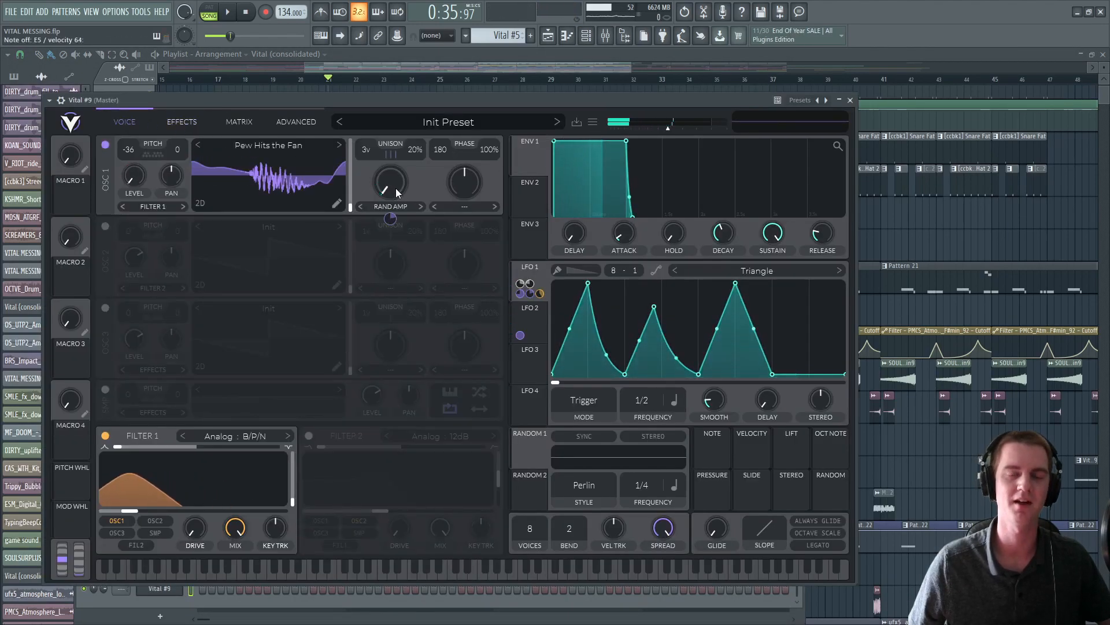
{"action": "mouse_move", "coordinate": [392, 189]}
{"action": "left_mouse_down"}
{"action": "mouse_move", "coordinate": [397, 167]}
{"action": "mouse_move", "coordinate": [401, 200]}
{"action": "mouse_move", "coordinate": [377, 147]}
{"action": "mouse_move", "coordinate": [395, 111]}
{"action": "mouse_move", "coordinate": [380, 152]}
{"action": "mouse_move", "coordinate": [393, 196]}
{"action": "mouse_move", "coordinate": [405, 196]}
{"action": "left_mouse_up"}
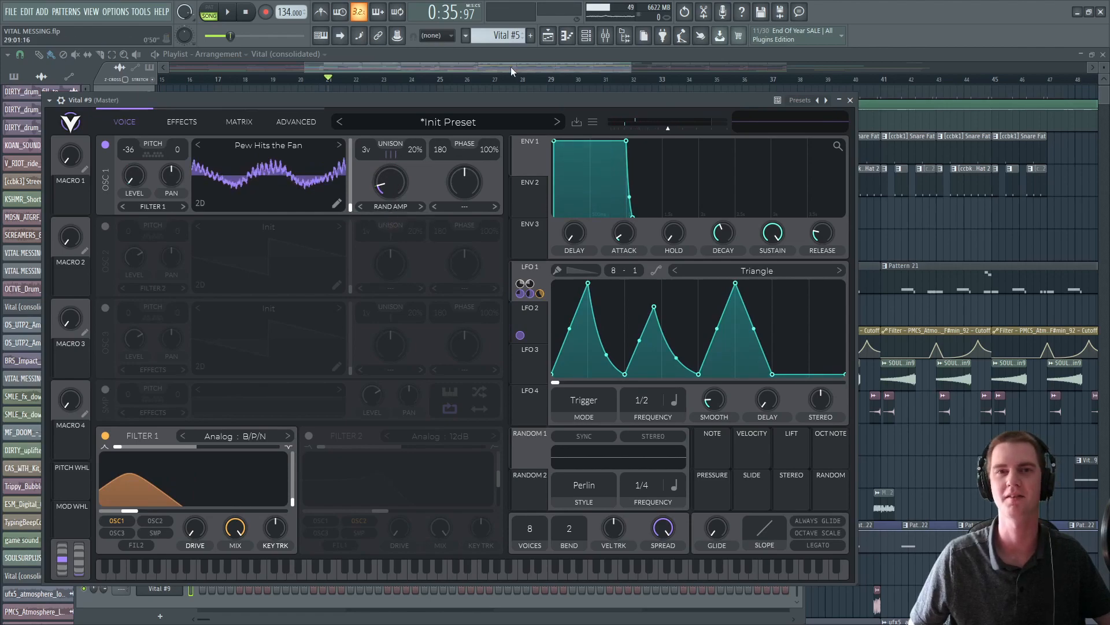
- Reposition song playback in the playlist and close the channel rack to view the full arrangement
{"action": "left_click_drag", "start_coordinate": [512, 68], "coordinate": [612, 65]}
{"action": "left_click", "coordinate": [624, 85]}
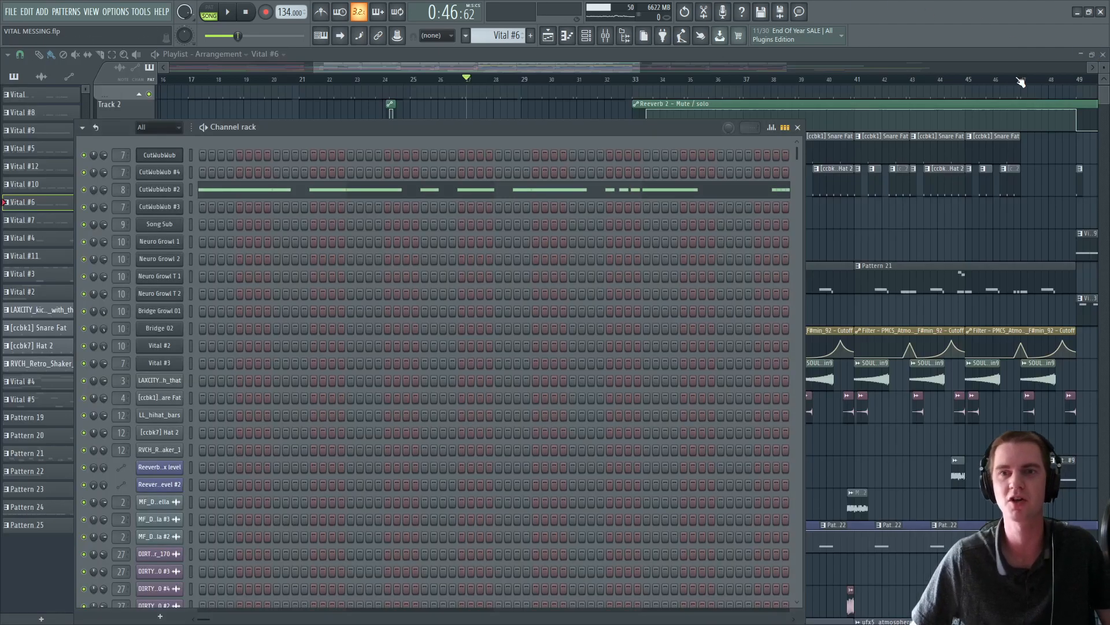
{"action": "left_click", "coordinate": [797, 127]}
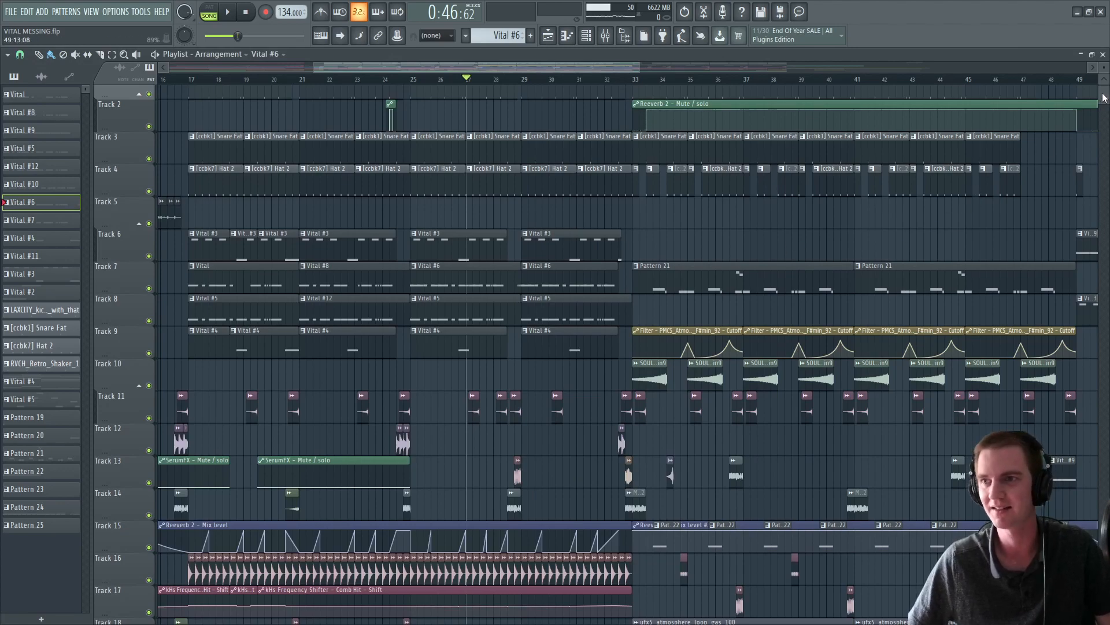